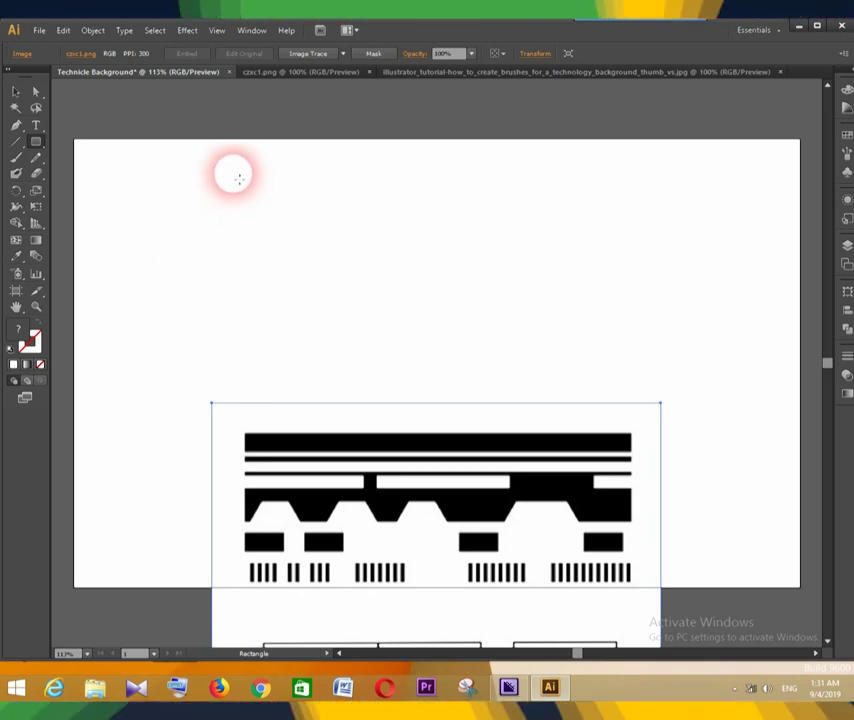
Draw a long, thin horizontal rectangle near the top of the artboard and fill it with black.
left_click_drag(236, 172, 612, 190)
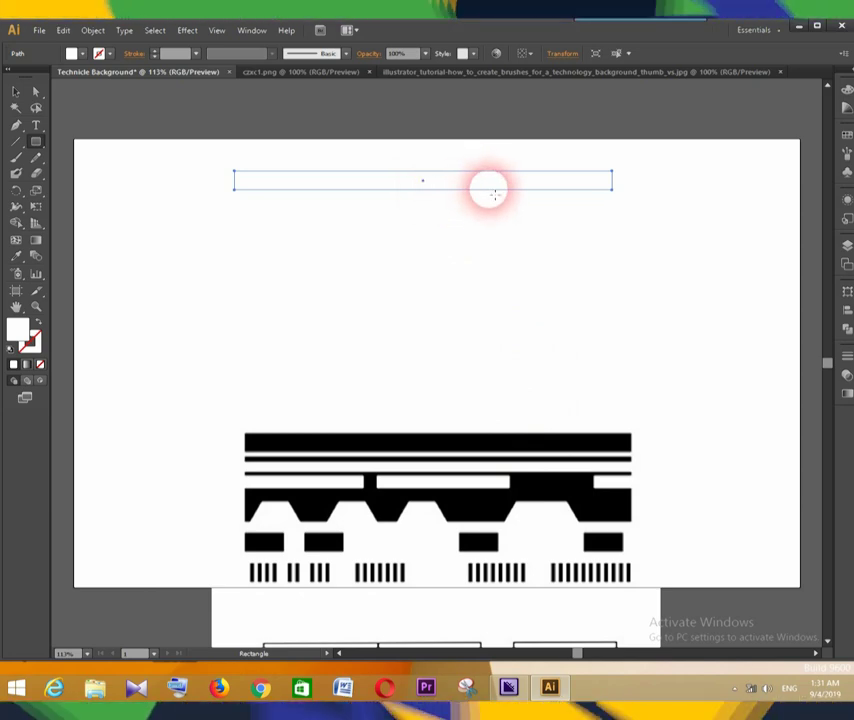
left_click(82, 54)
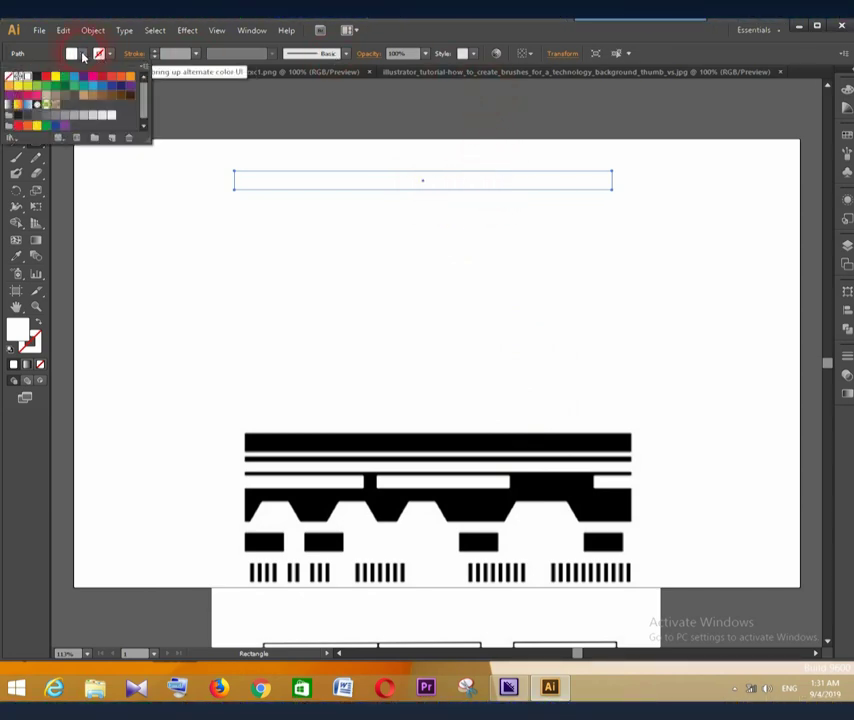
left_click(38, 77)
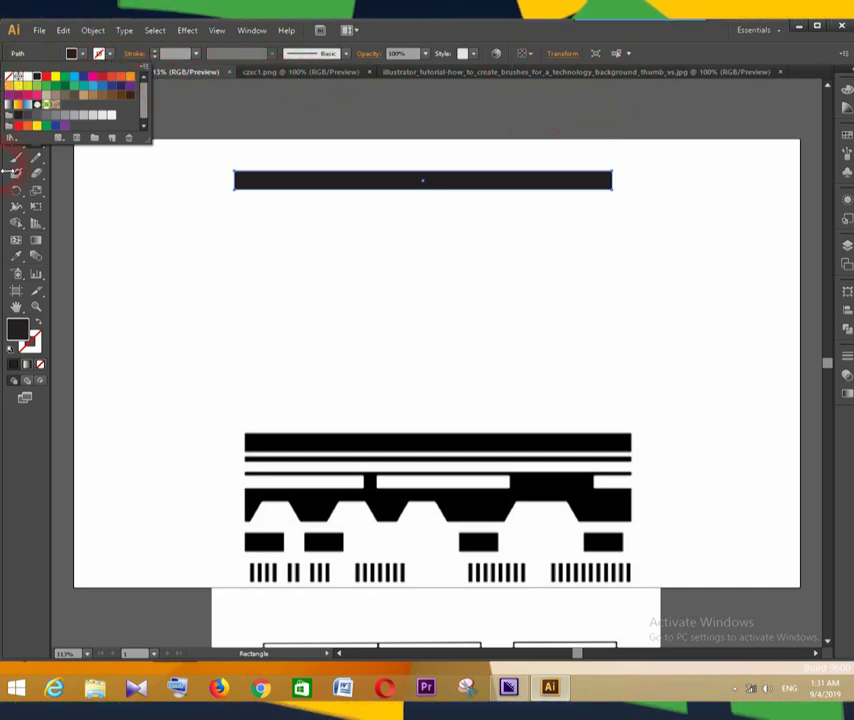
Duplicate the black bar just below itself, aligned with its ends, and shrink the copy's height to a thin strip.
left_click(17, 90)
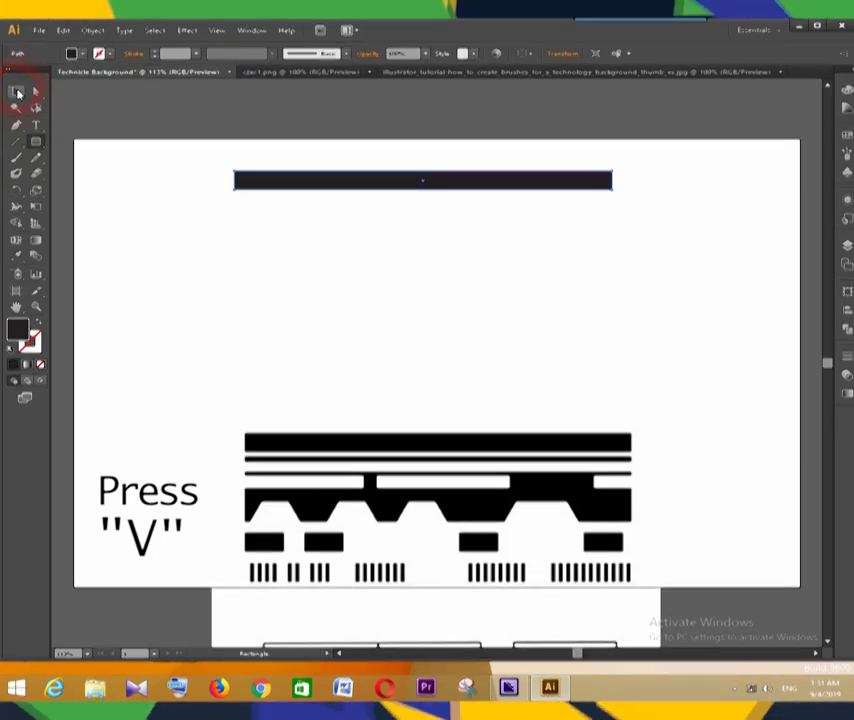
left_click_drag(236, 177, 287, 228)
left_click_drag(437, 225, 445, 211)
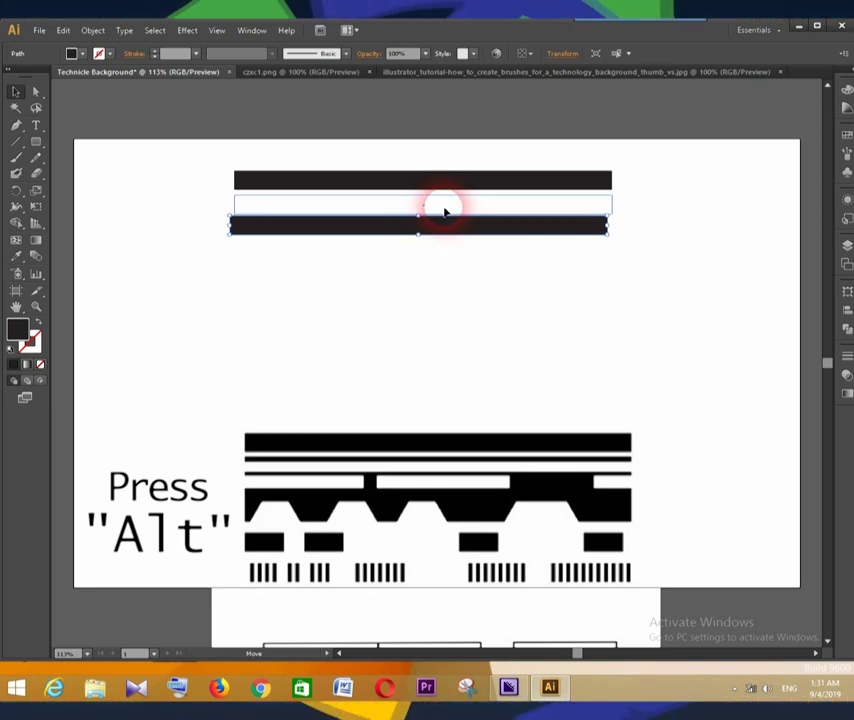
left_click_drag(445, 211, 445, 212)
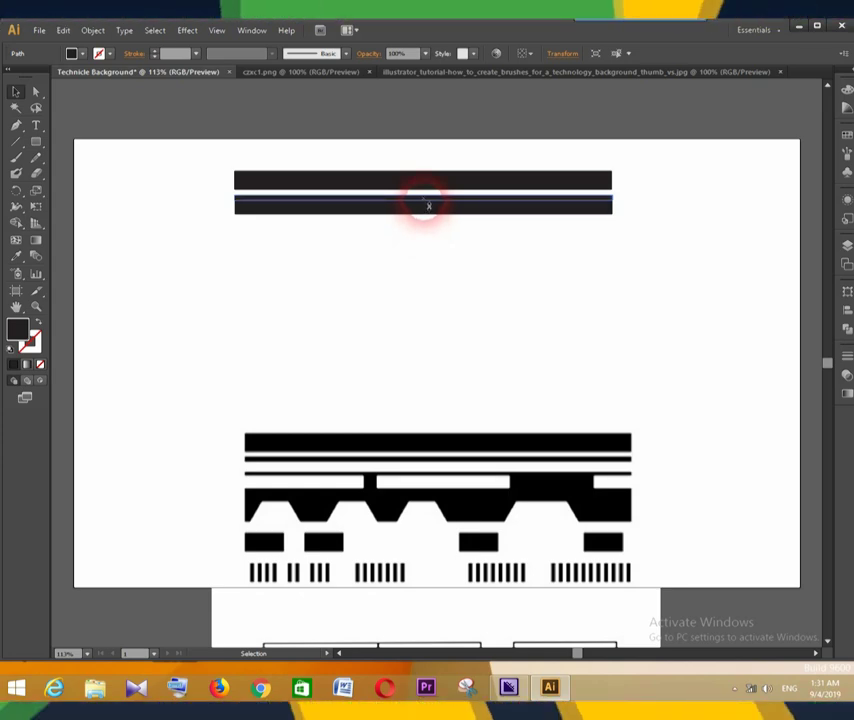
left_click_drag(427, 205, 425, 204)
Duplicate the thick black bar and place the copy aligned beneath the thin strip, leaving a small gap.
scroll(425, 204, "up", 1)
left_click(391, 229)
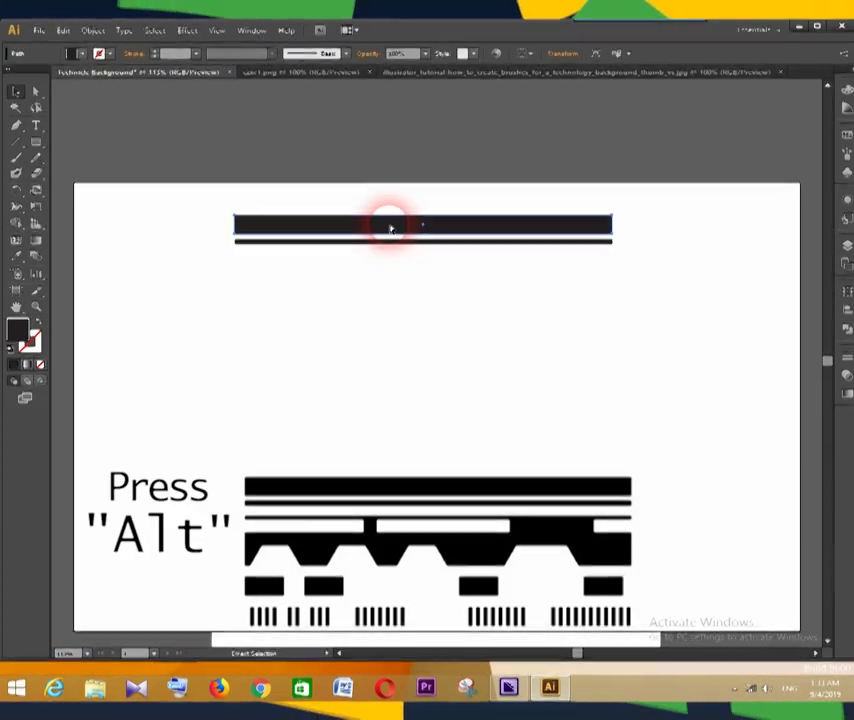
left_click(391, 229, "alt")
left_click_drag(391, 229, 391, 273)
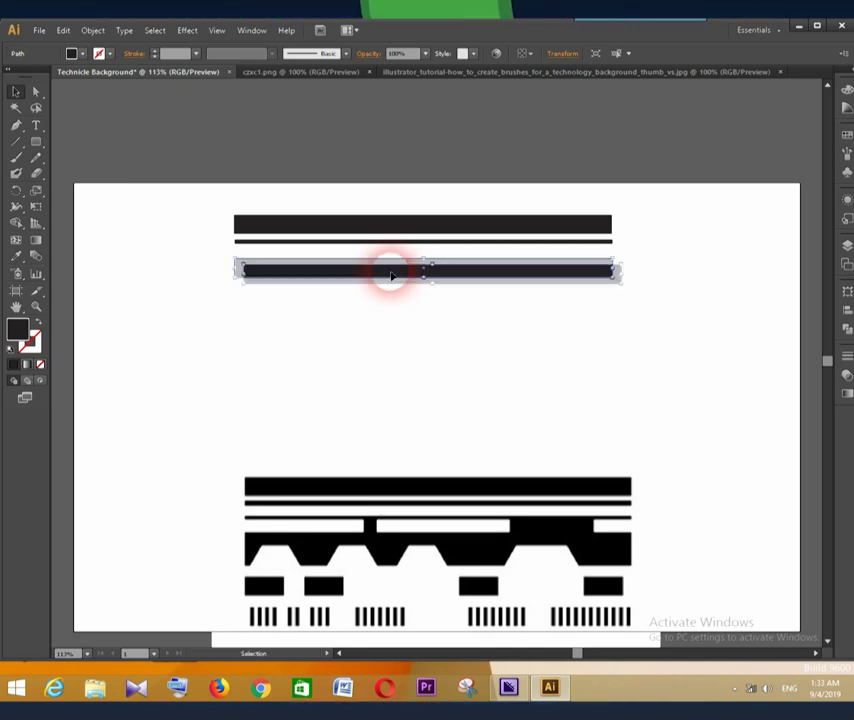
left_click(305, 243)
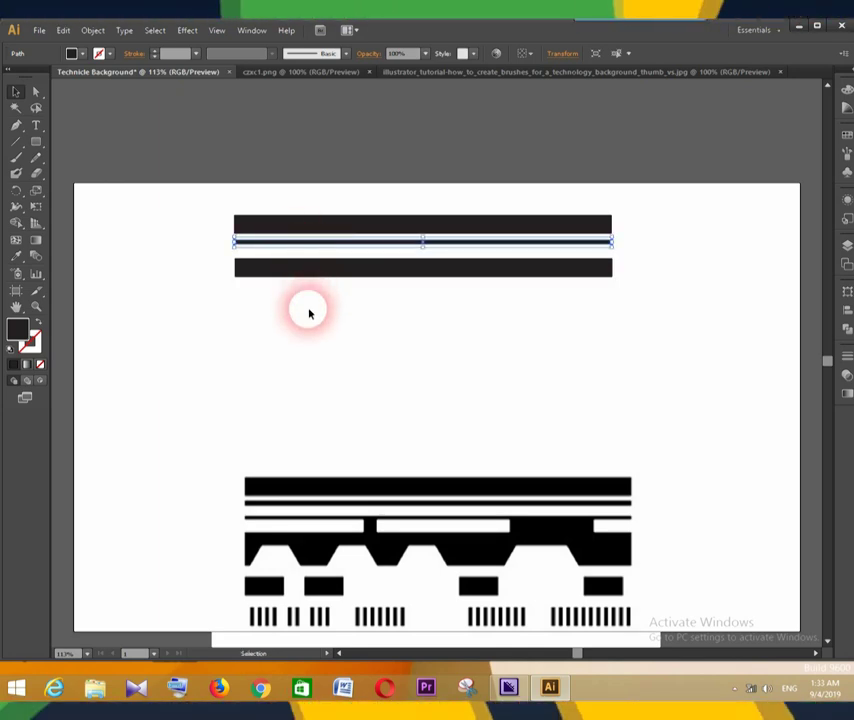
left_click(307, 309)
Stretch the lowest bar downward into a block more than twice as tall, keeping its width.
left_click(305, 272)
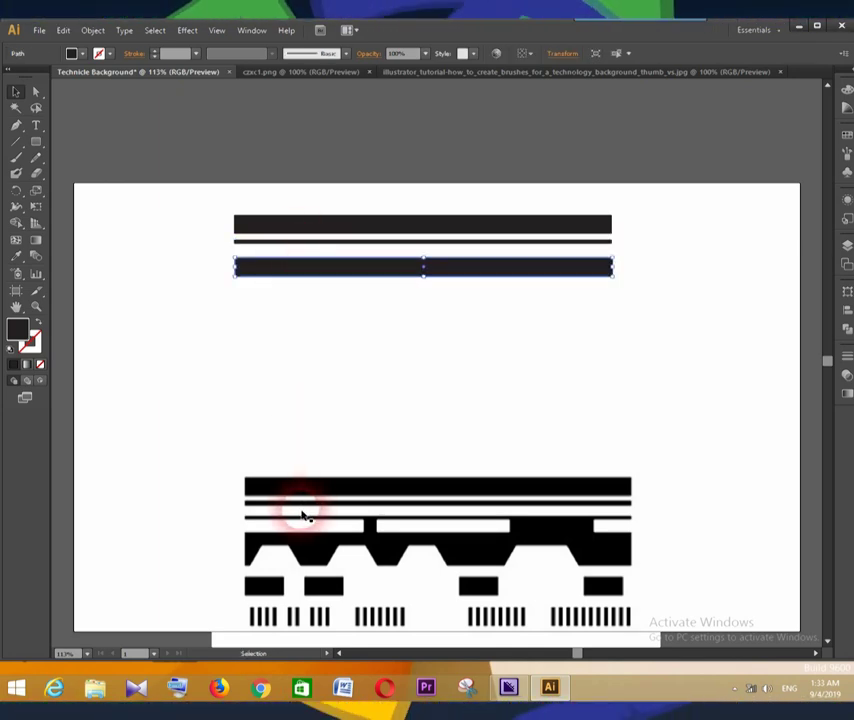
left_click(250, 565)
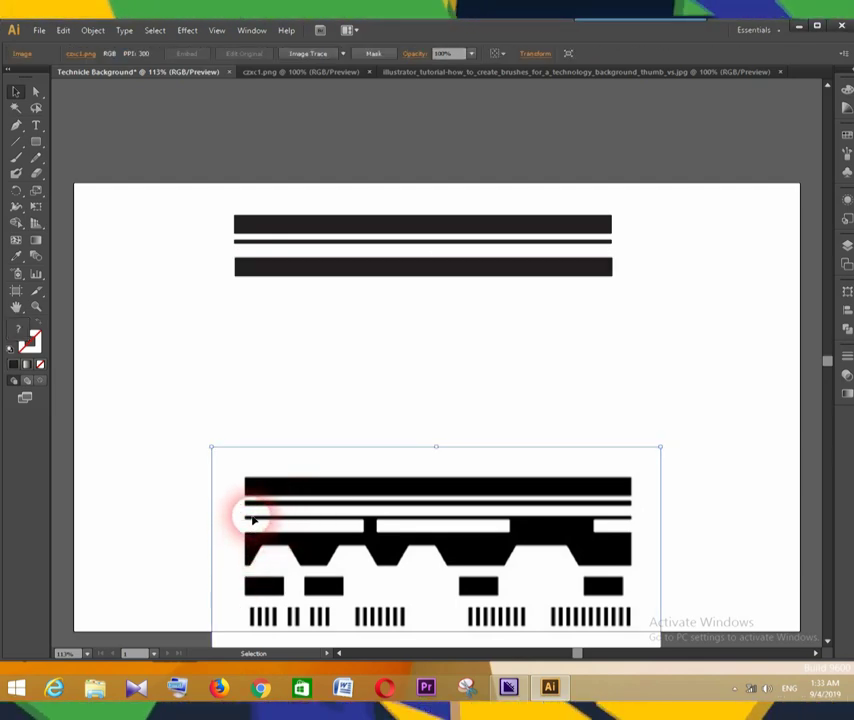
left_click(422, 271)
left_click_drag(428, 281, 431, 316)
left_click(64, 177)
Draw a small black hexagon with the Polygon tool below the left end of the tall block.
left_click(37, 141)
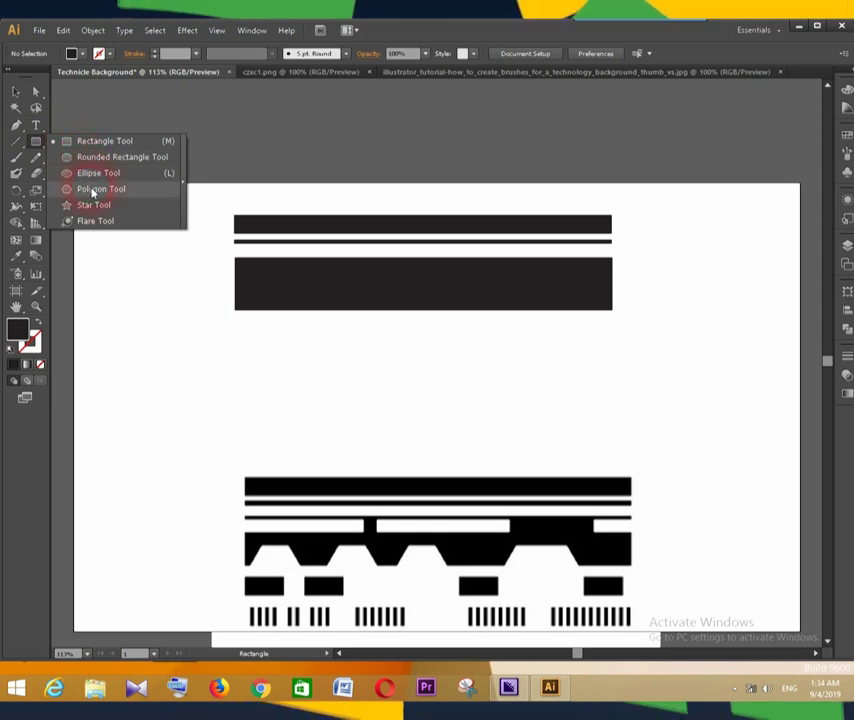
left_click(95, 189)
left_click_drag(273, 345, 292, 374)
left_click(16, 90)
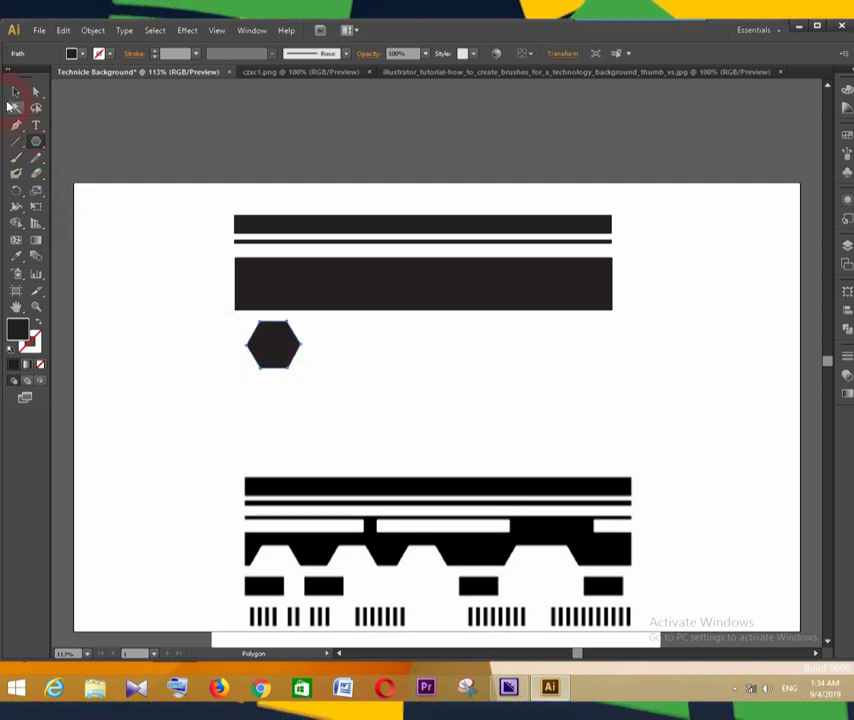
left_click(262, 348)
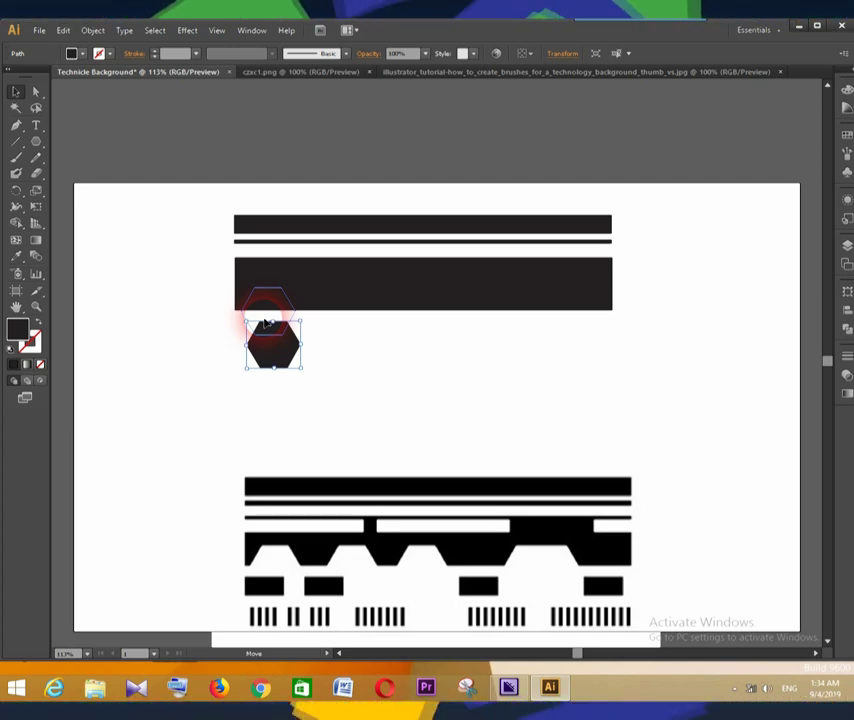
Place the hexagon across the block's lower edge and copy it along the edge to make five, with the last two overlapping.
left_click_drag(267, 324, 360, 318)
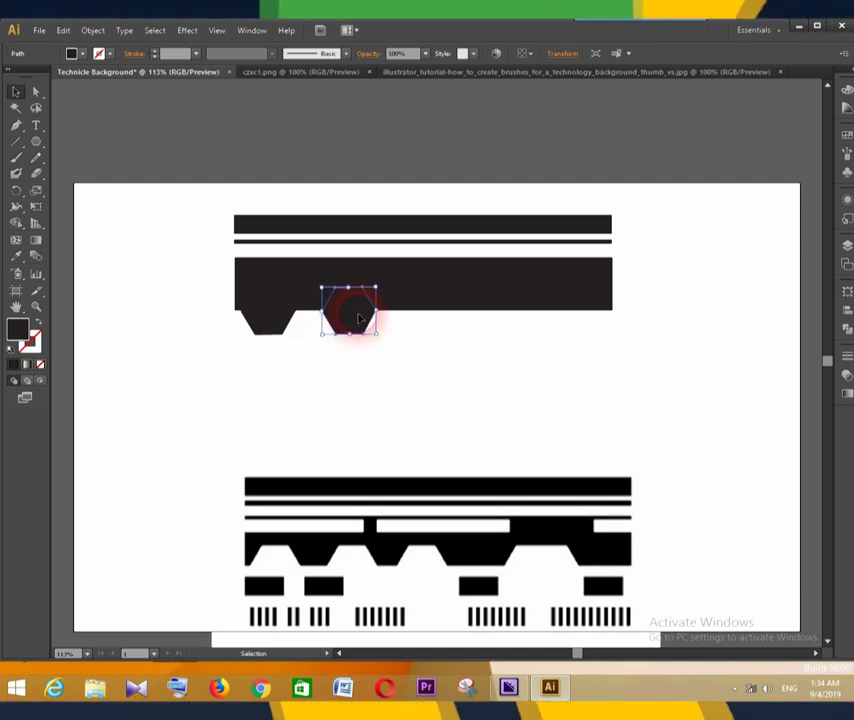
left_click(328, 391)
left_click_drag(352, 312, 423, 309)
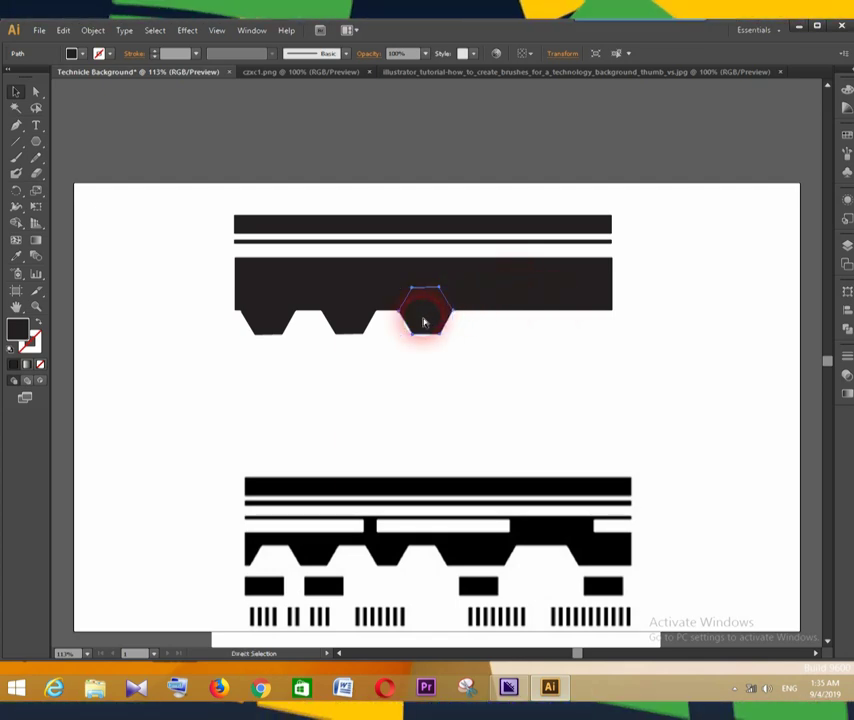
key("v")
left_click_drag(424, 316, 537, 314)
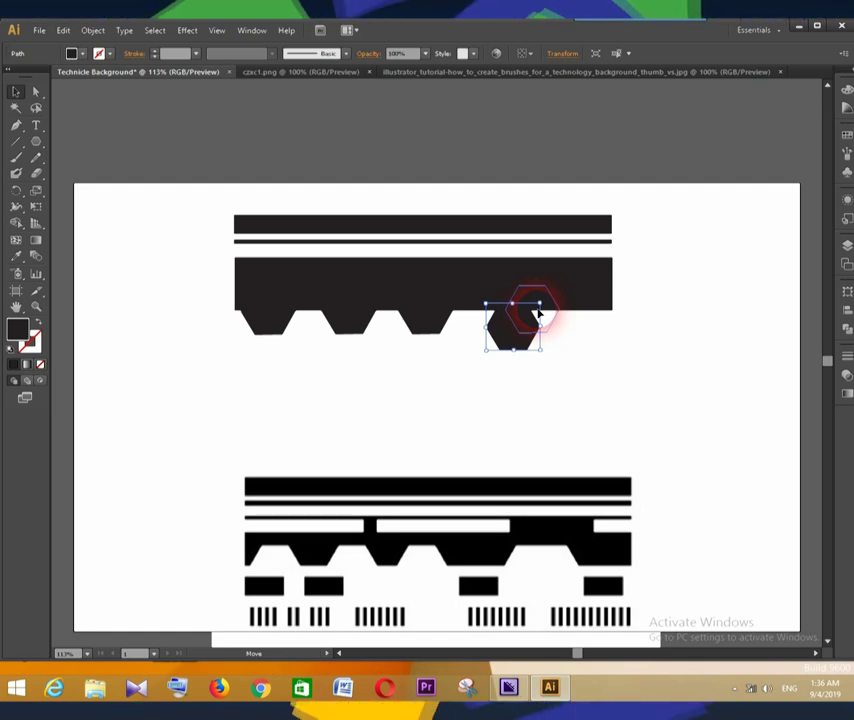
left_click_drag(546, 315, 566, 318)
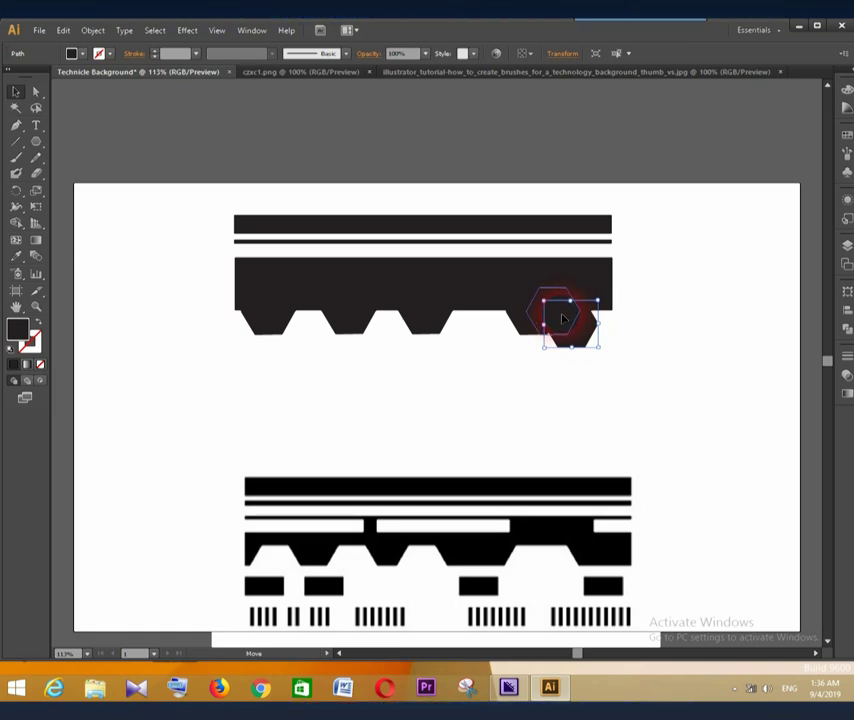
left_click_drag(563, 318, 563, 318)
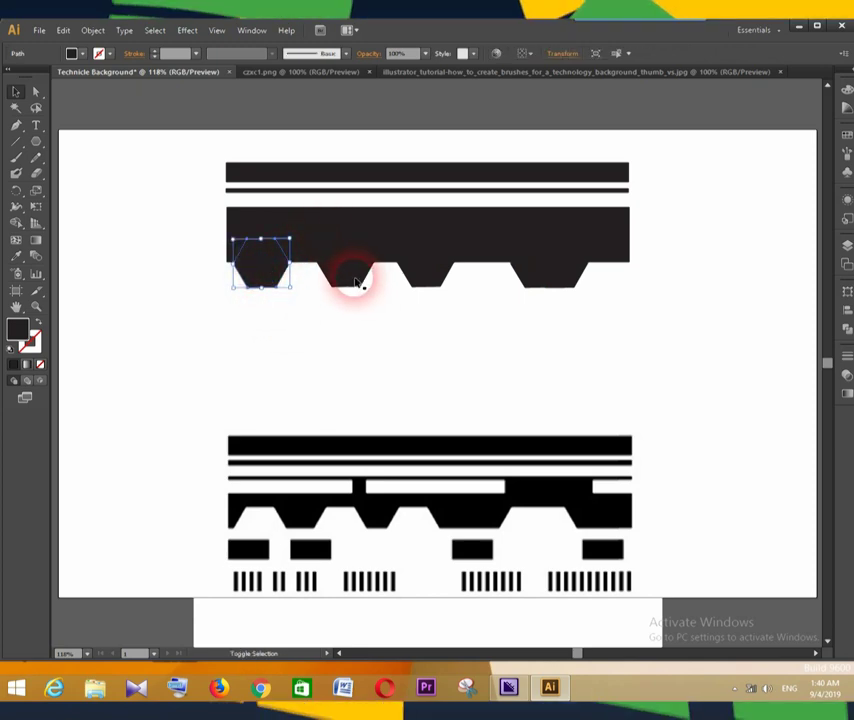
Select the five hexagons together with the tall block and split them with the Pathfinder Divide operation.
left_click(350, 282, "shift")
left_click(445, 284, "shift")
left_click(552, 286, "shift")
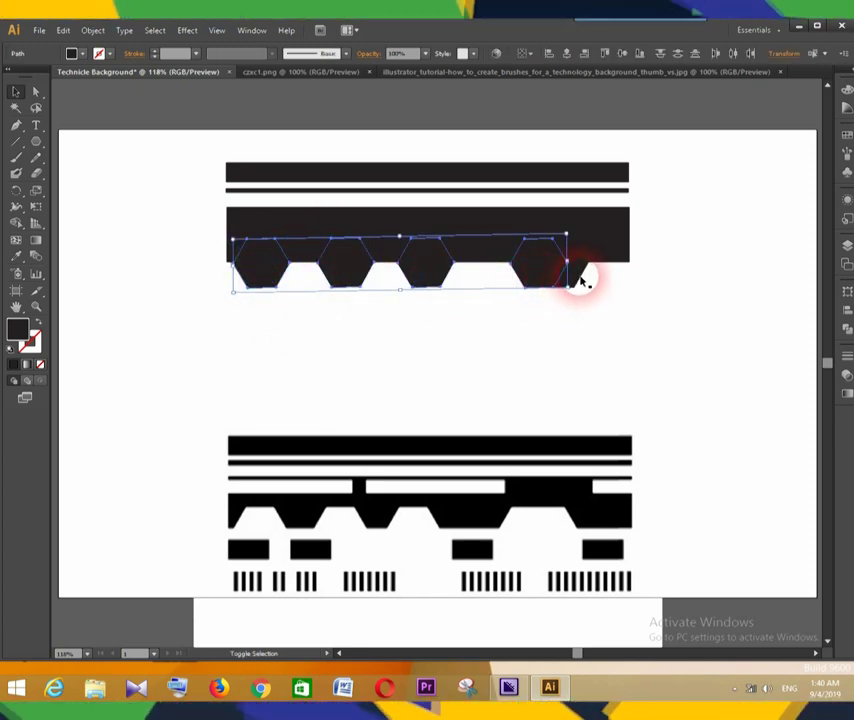
left_click(614, 234, "shift")
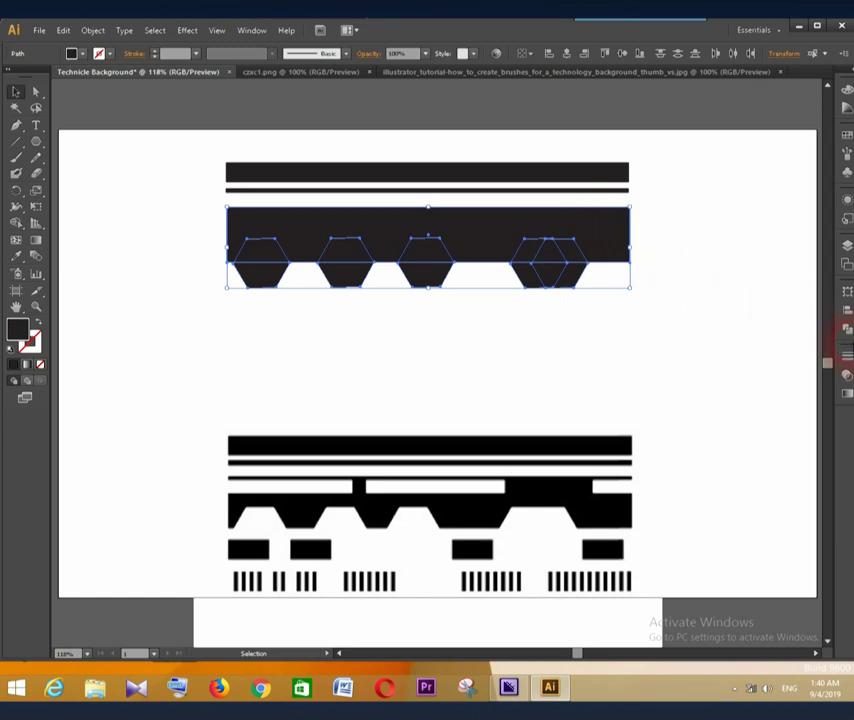
left_click(847, 359)
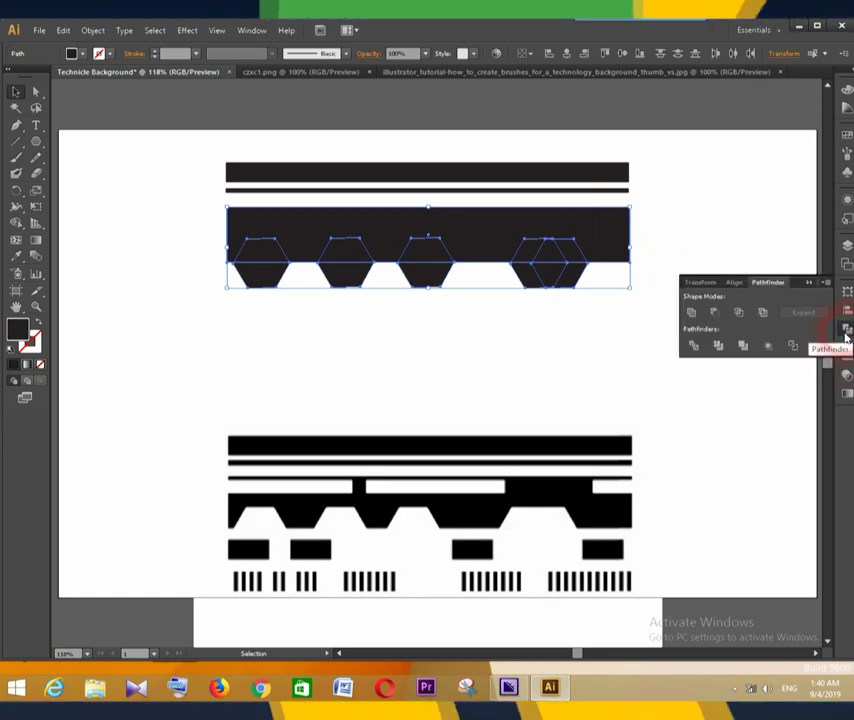
left_click(697, 348)
left_click(349, 311)
Ungroup the divided block and hexagon pieces.
left_click(269, 276)
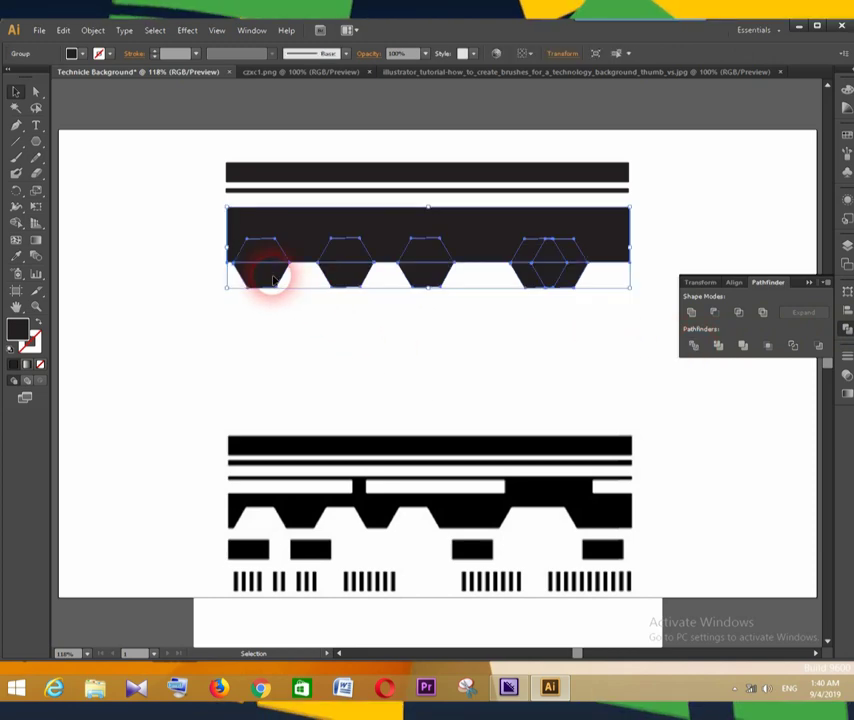
right_click(278, 248)
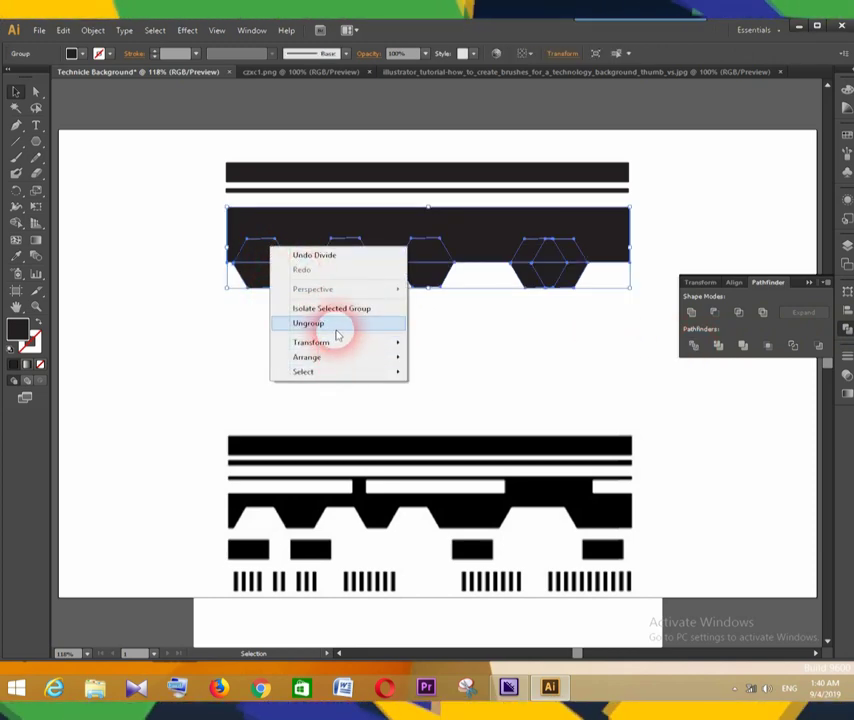
left_click(338, 325)
left_click(334, 347)
Delete the hexagon pieces projecting below the block and the overlapping pieces inside its right part, leaving one wide notch.
left_click(265, 278)
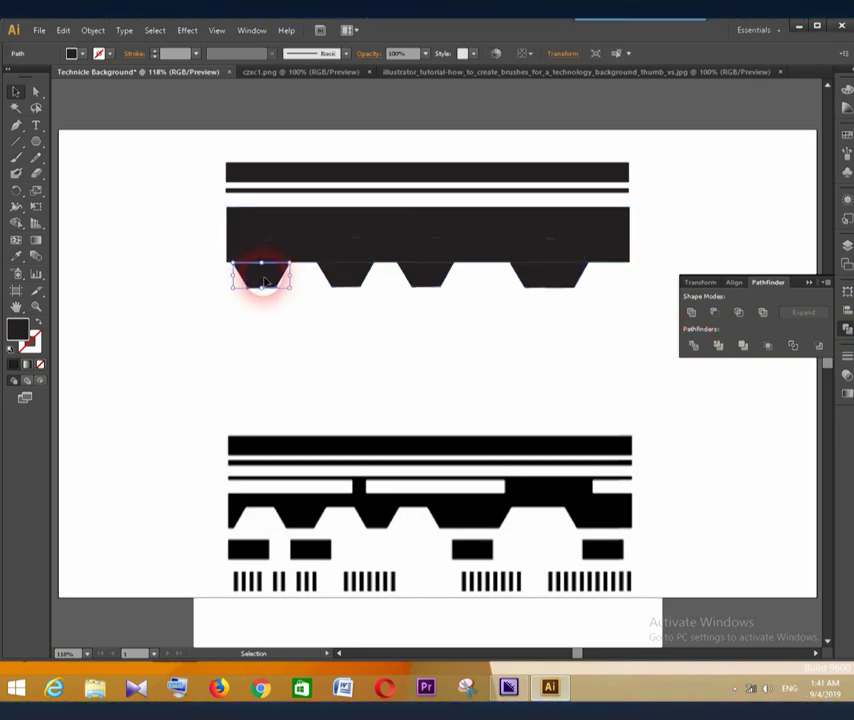
key("Delete")
left_click(348, 277)
key("Delete")
left_click(428, 277)
key("Delete")
left_click(541, 284)
key("Delete")
left_click(534, 282)
key("Delete")
left_click(572, 282)
key("Delete")
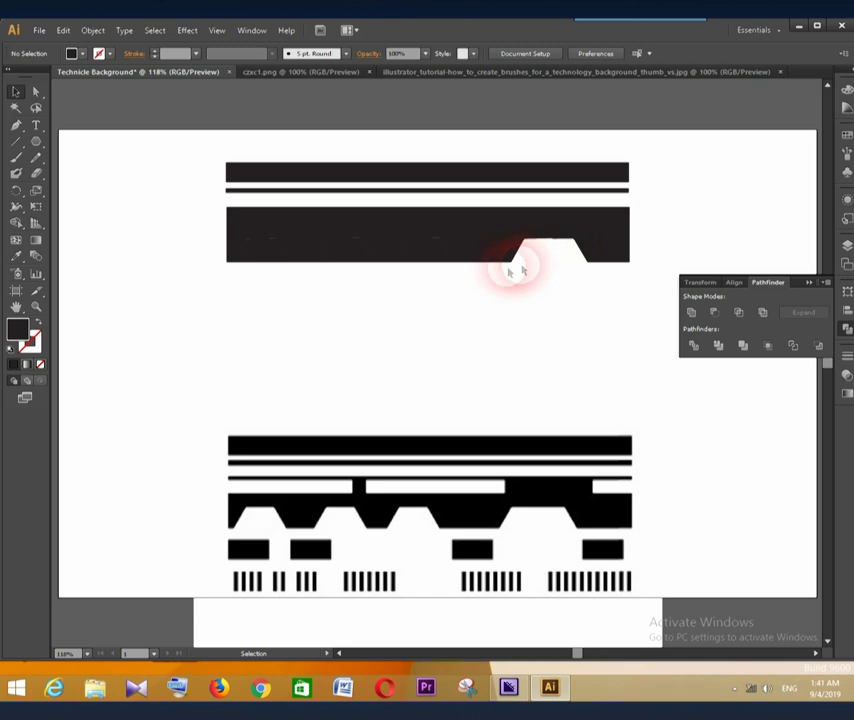
Delete the three remaining hexagon pieces inside the block to open the narrower notches along its lower edge.
left_click(438, 254)
key("Delete")
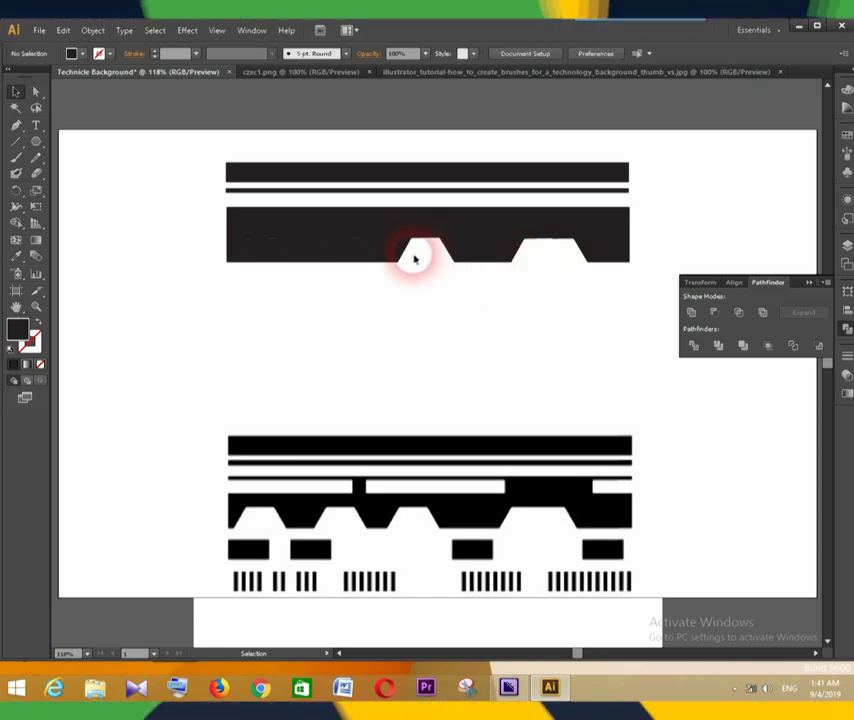
left_click(328, 250)
key("Delete")
left_click(257, 253)
key("Delete")
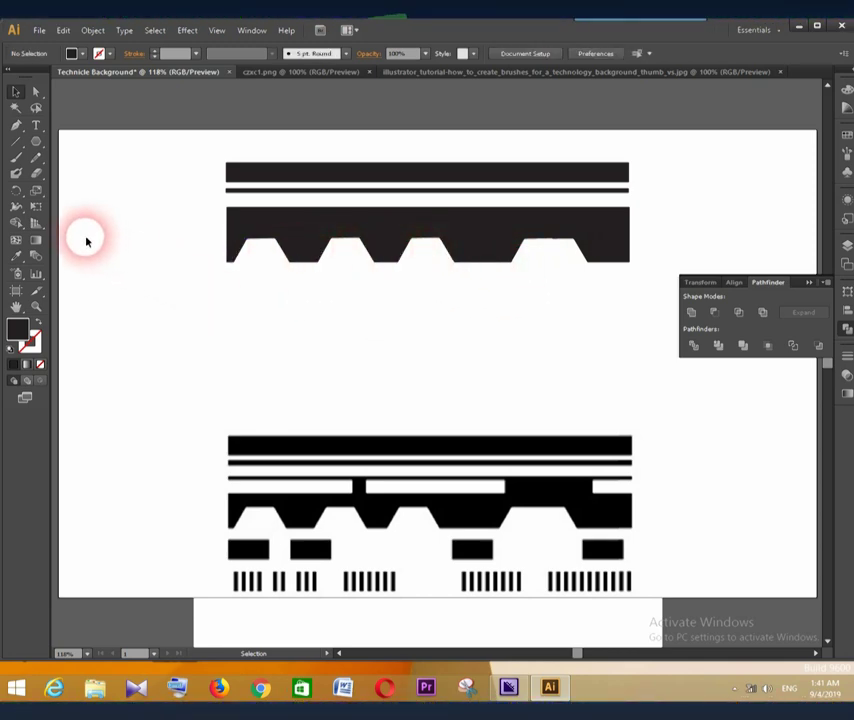
Draw a thin rectangle across the notched block's upper left, overhanging its left edge, and copy it to the block's middle.
left_click_drag(36, 141, 80, 143)
mouse_move(214, 210)
left_mouse_down()
mouse_move(286, 229)
mouse_move(358, 230)
mouse_move(351, 222)
left_mouse_up()
key("v")
mouse_move(273, 221)
left_mouse_down()
mouse_move(346, 233)
mouse_move(420, 222)
left_mouse_up()
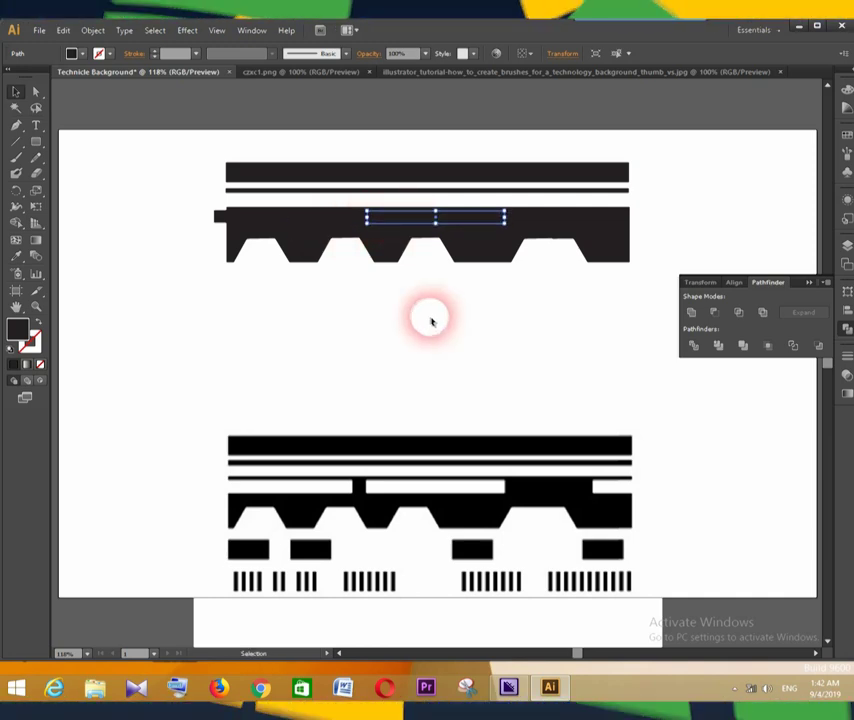
Copy the middle thin rectangle to the block's right end so that most of it overhangs the edge.
left_click(300, 220)
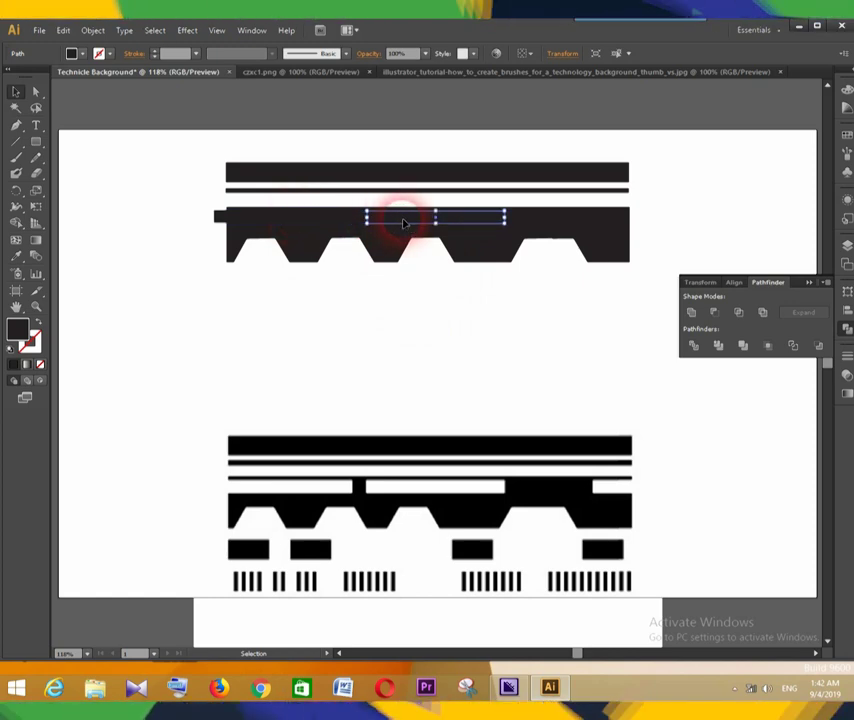
key("a")
left_click_drag(420, 224, 642, 224)
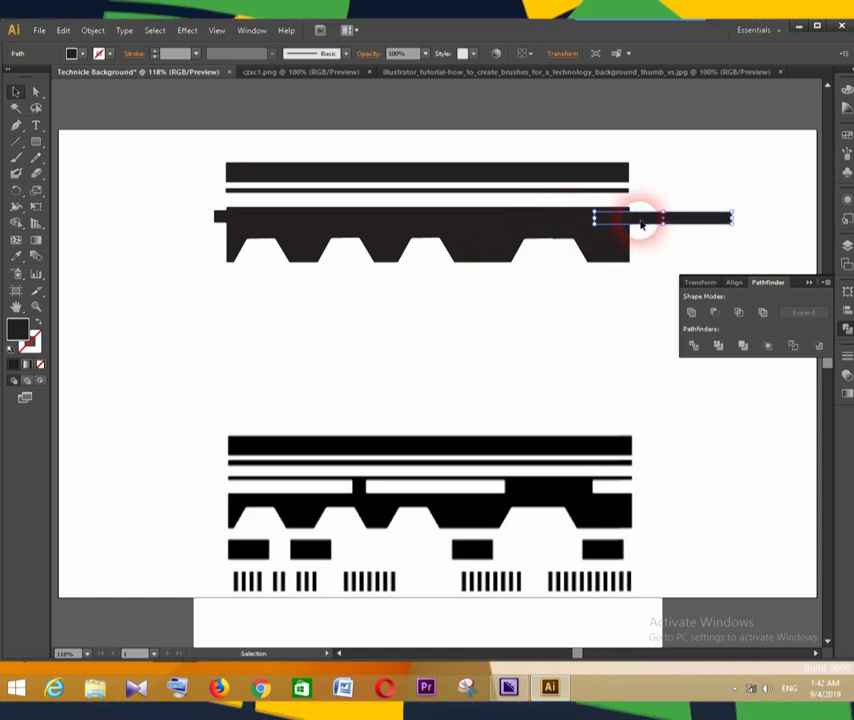
left_click(622, 318)
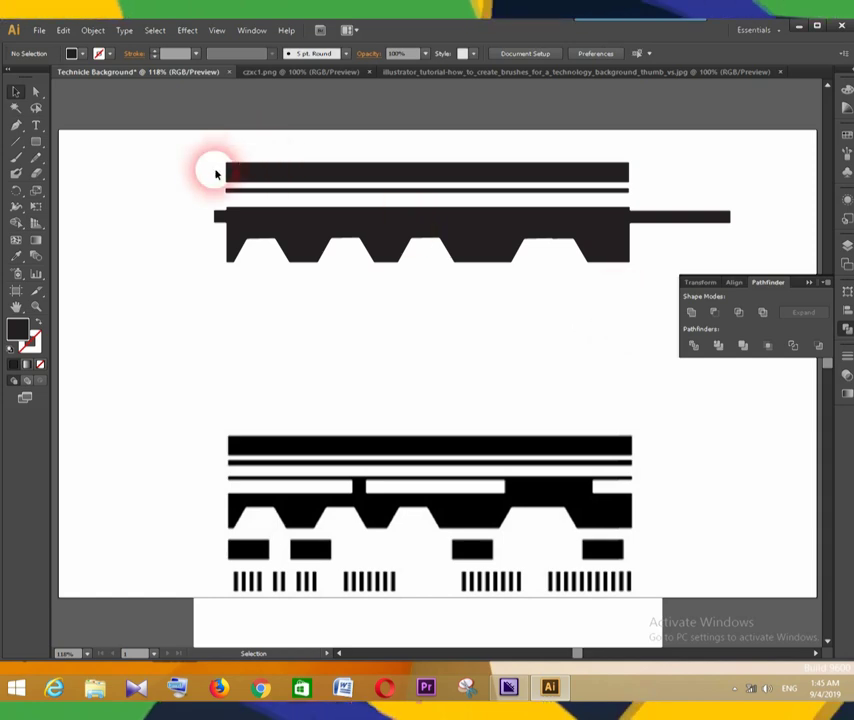
Divide the notched block with the three thin rectangles overlapping it and ungroup the resulting pieces.
left_click(222, 218)
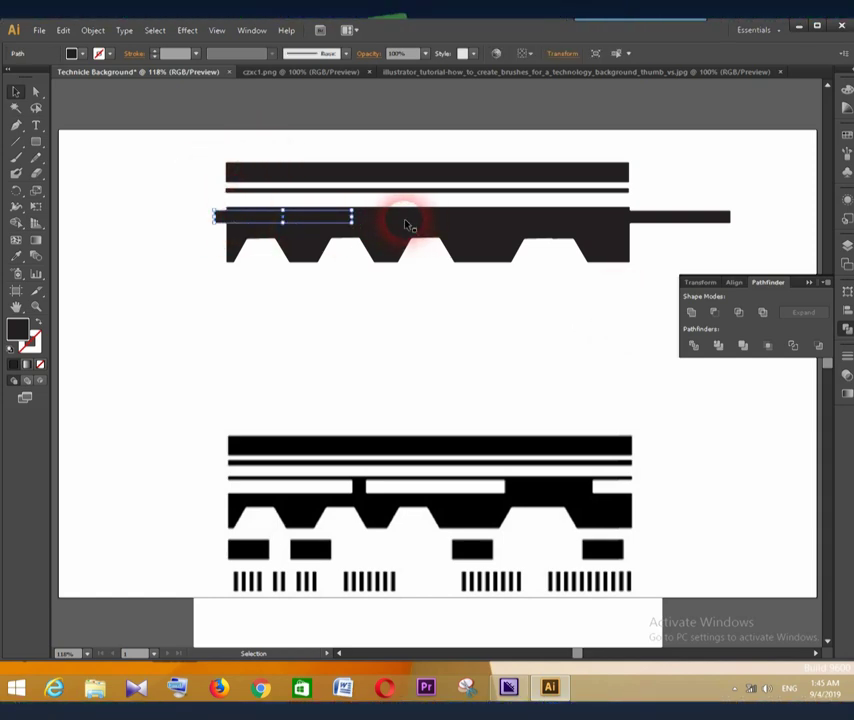
left_click(458, 220, "shift")
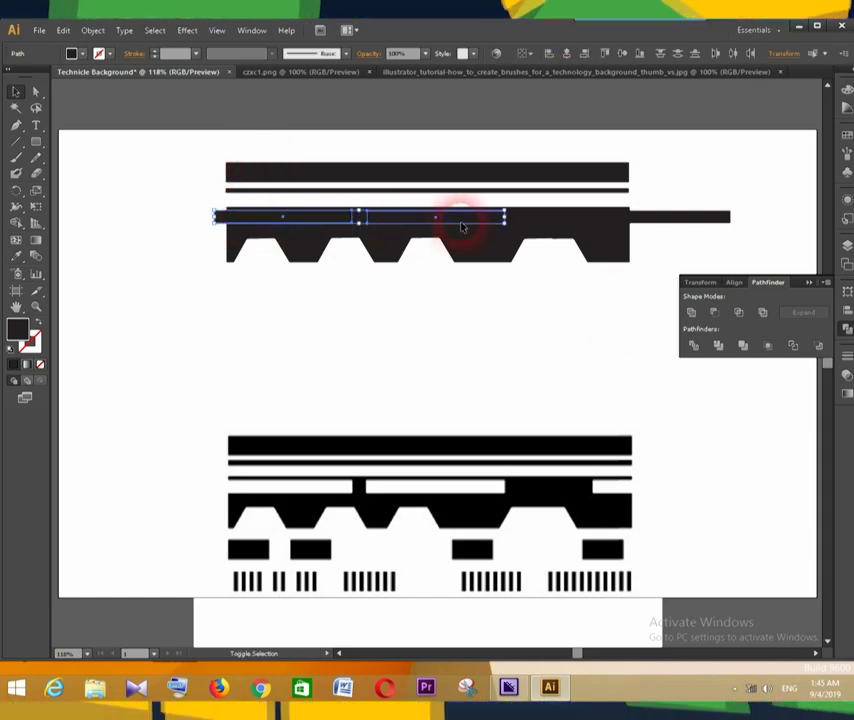
left_click(647, 222, "shift")
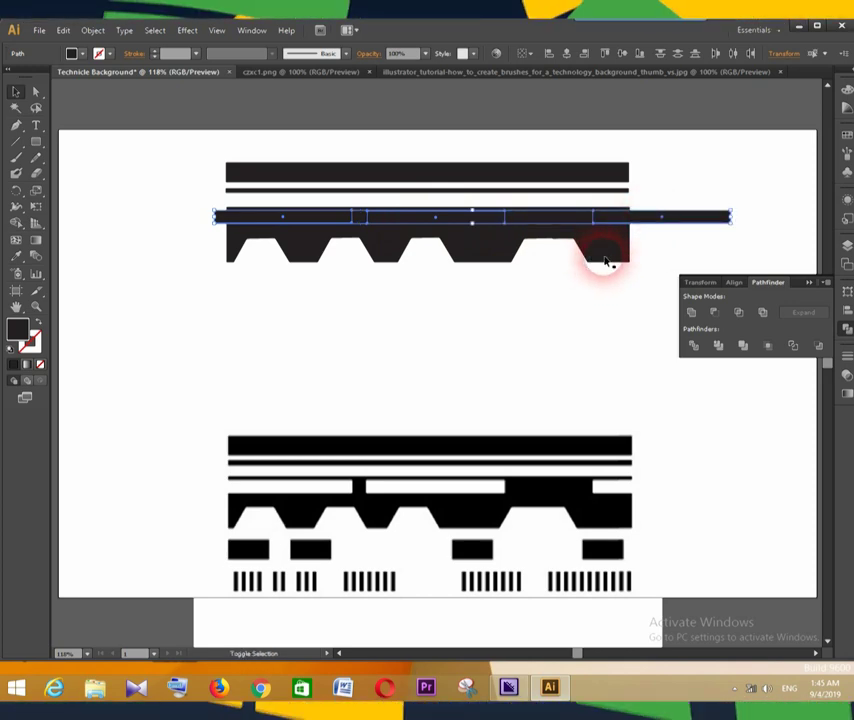
left_click(600, 262, "shift")
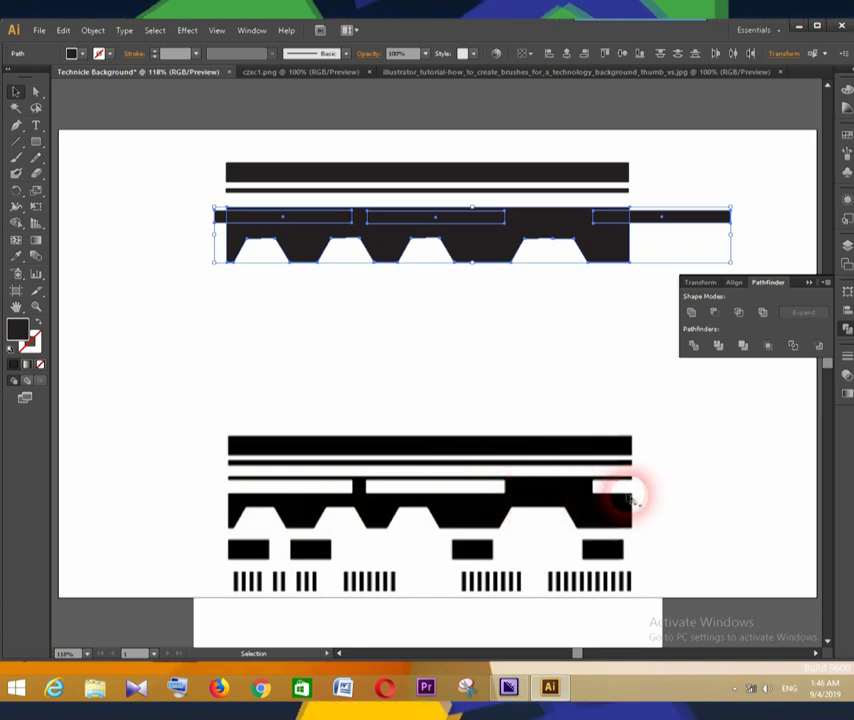
left_click(695, 347)
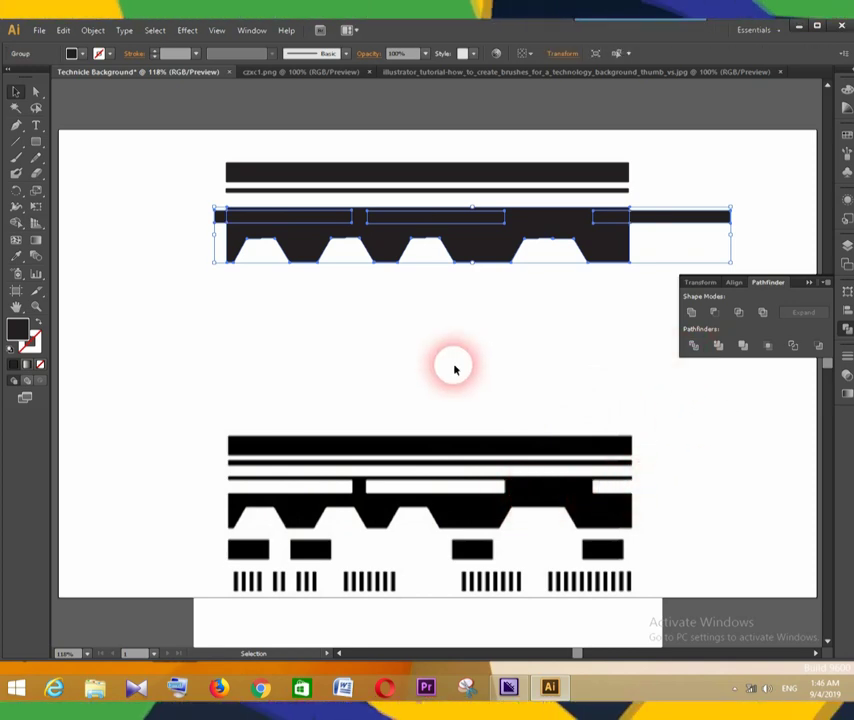
left_click(414, 331)
right_click(268, 230)
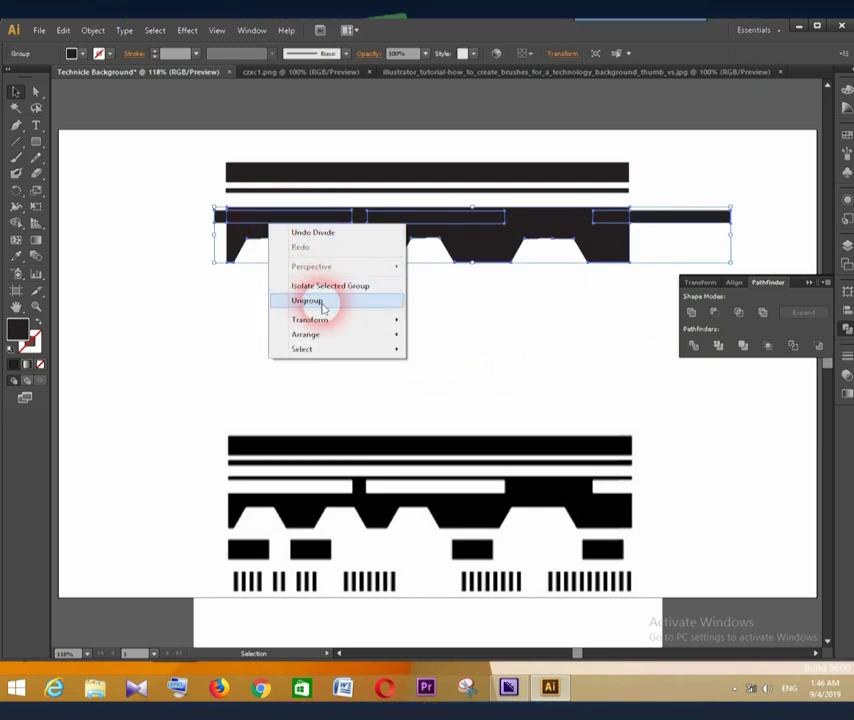
left_click(320, 302)
left_click(320, 326)
Delete the thin rectangle pieces inside the block and the ones overhanging its two ends, leaving three open slots.
left_click(285, 218)
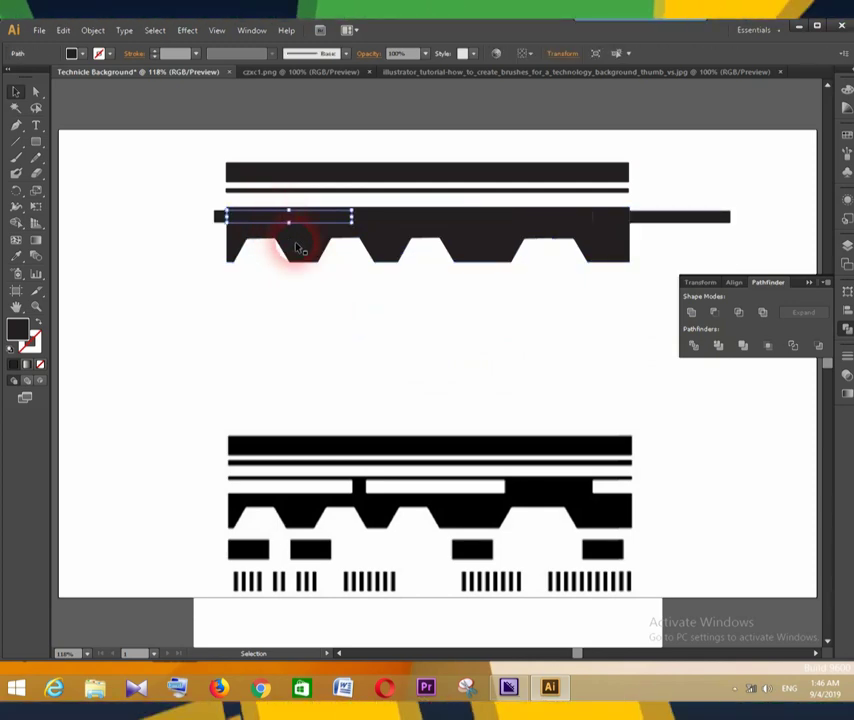
key("Delete")
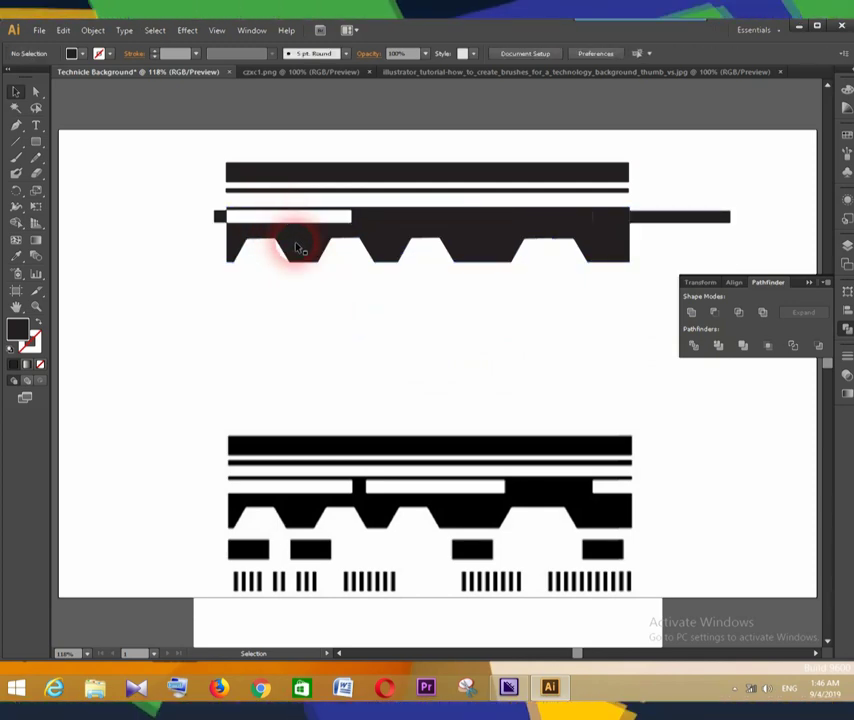
left_click(440, 218)
key("Delete")
left_click_drag(649, 225, 614, 221)
left_click(372, 215)
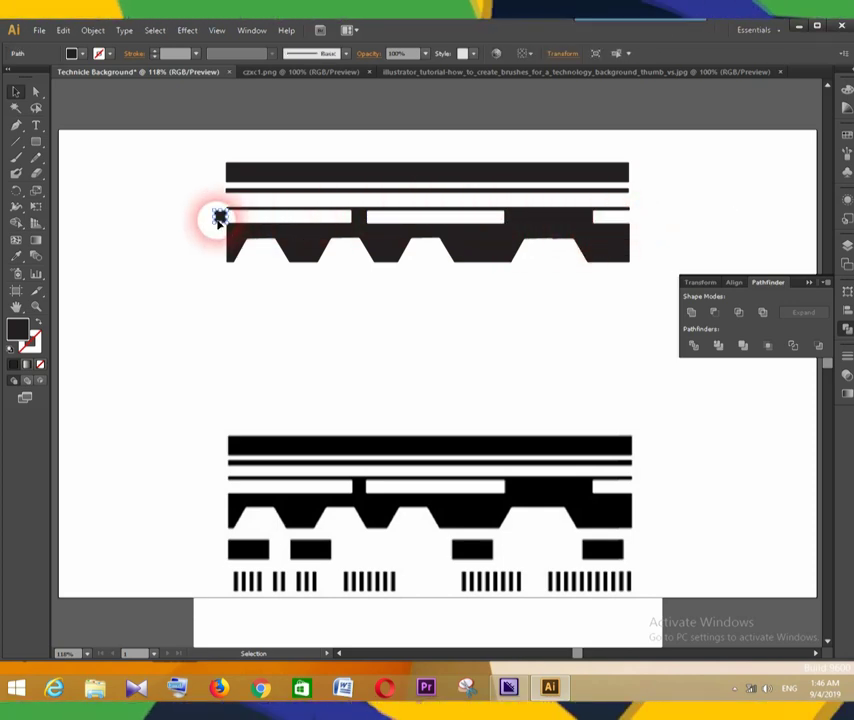
left_click(208, 279)
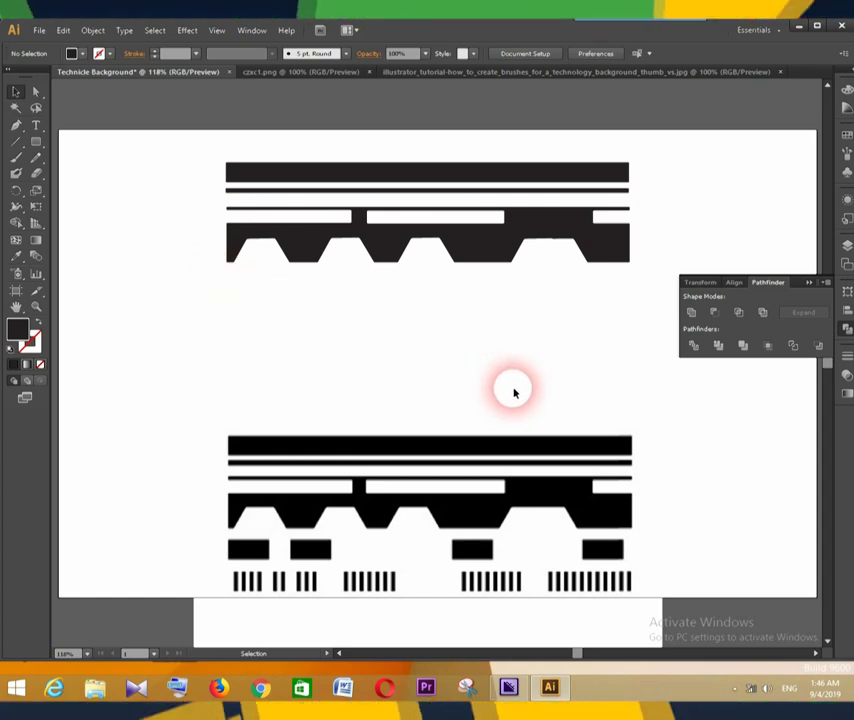
Draw a small filled rectangle just below the left end of the notched block.
scroll(514, 393, "down", 1)
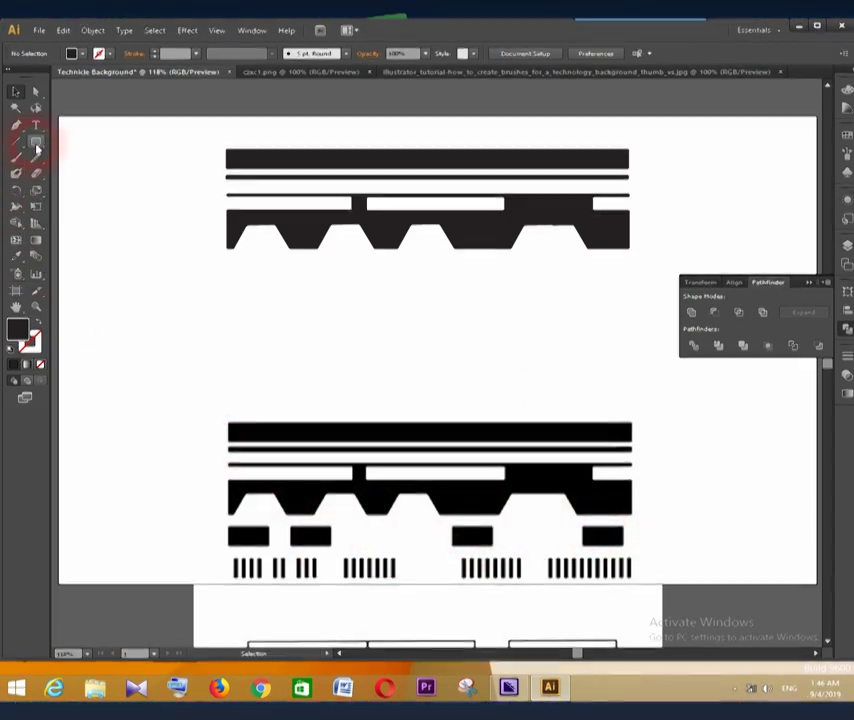
left_click_drag(36, 148, 84, 155)
left_click_drag(225, 260, 270, 280)
key("v")
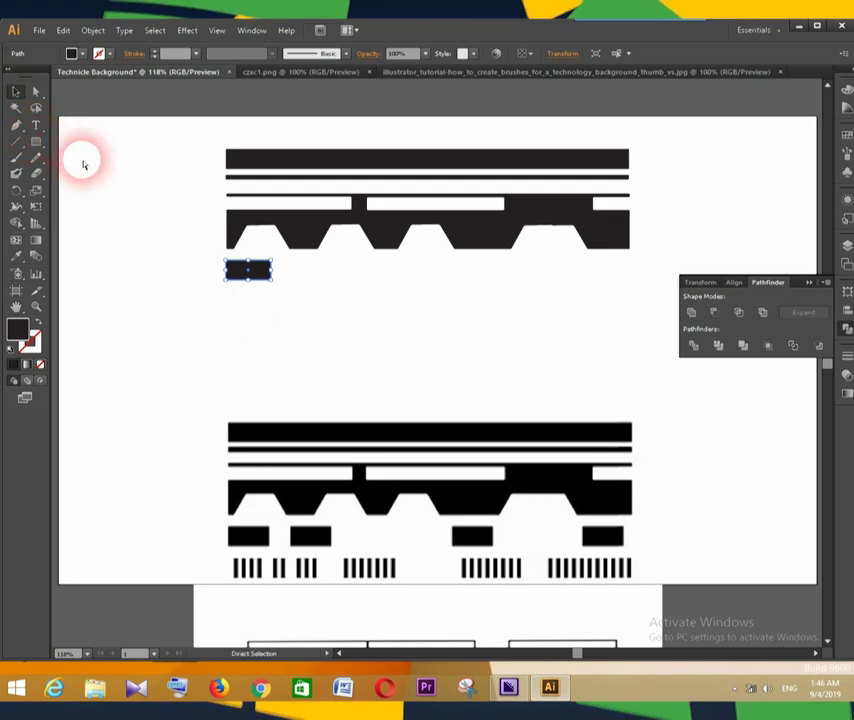
Copy the small rectangle three times along the same row, spacing the copies like the reference pattern.
left_click_drag(238, 270, 306, 290)
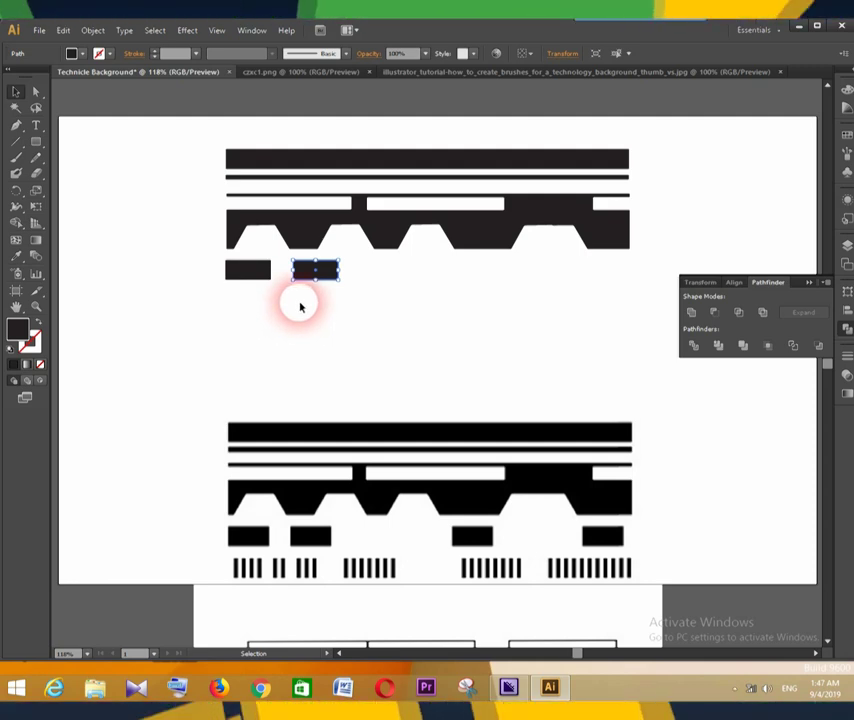
left_click_drag(306, 272, 477, 276)
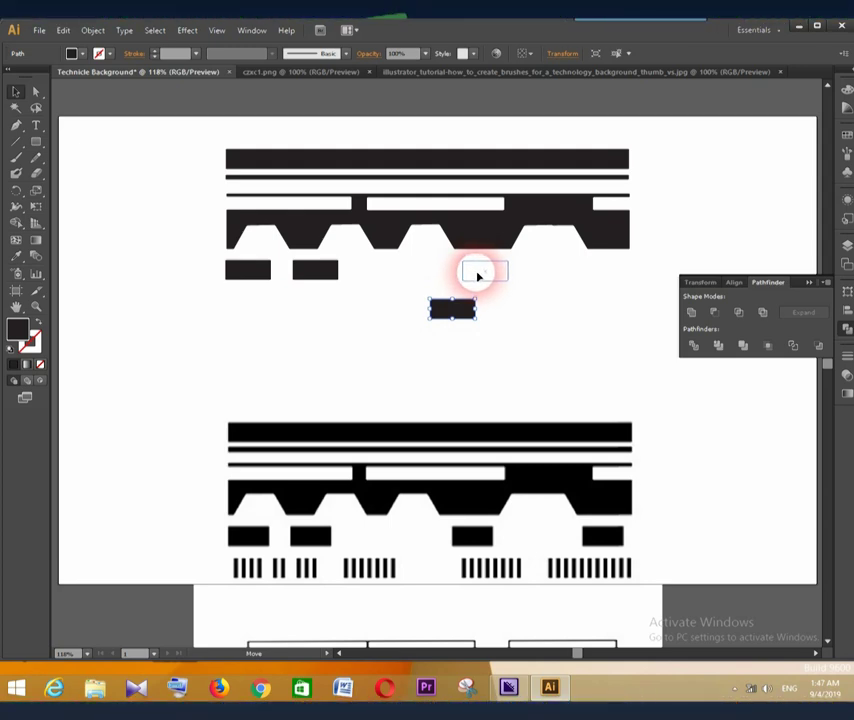
left_click_drag(478, 276, 478, 276)
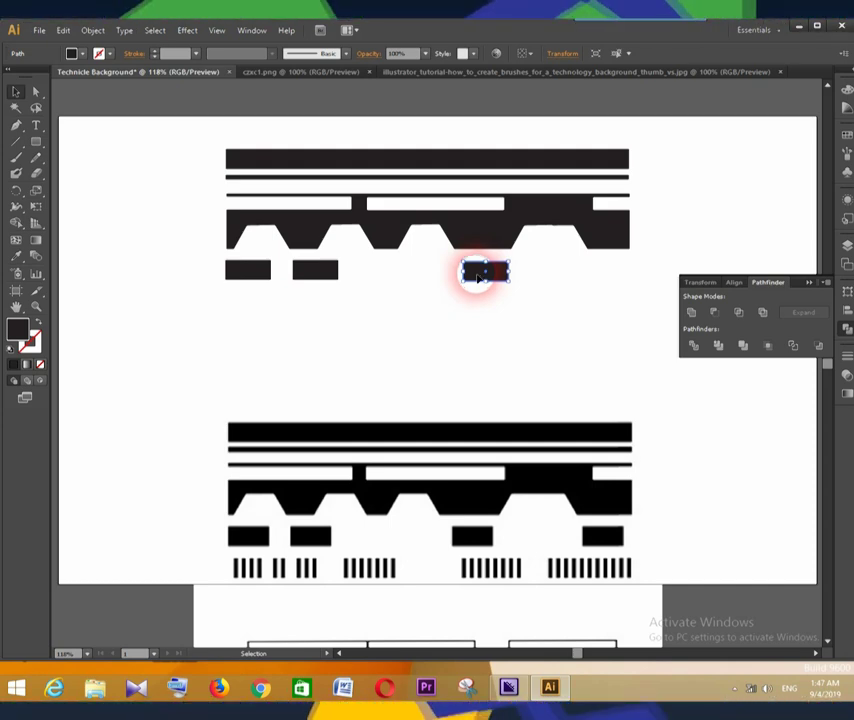
left_click_drag(535, 287, 600, 283)
left_click(288, 282)
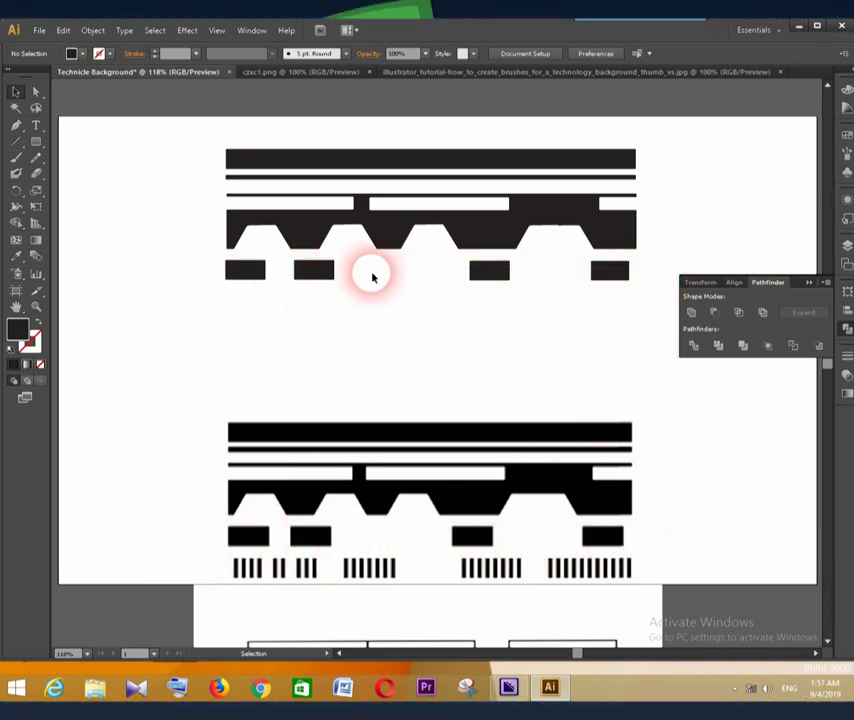
Copy the leftmost small rectangle straight below itself and narrow the copy to a thin vertical bar.
left_click(258, 272)
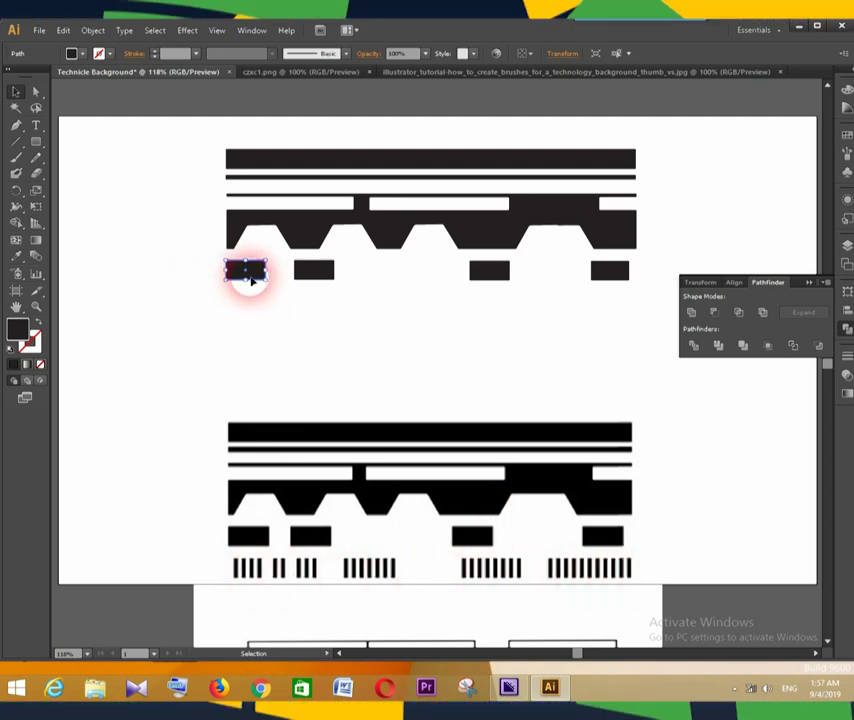
left_click_drag(242, 278, 242, 306)
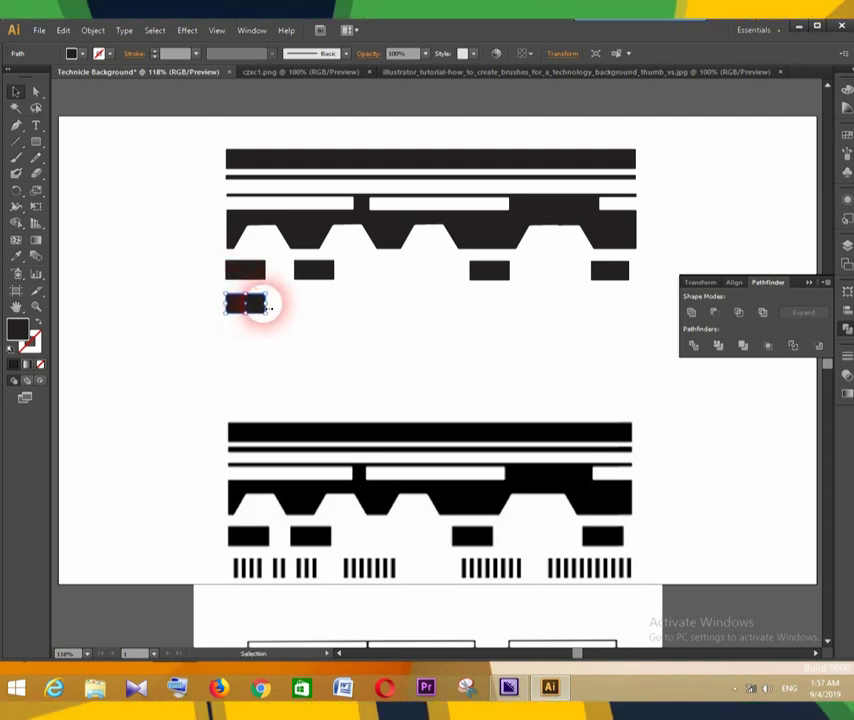
key("z")
left_click(229, 311)
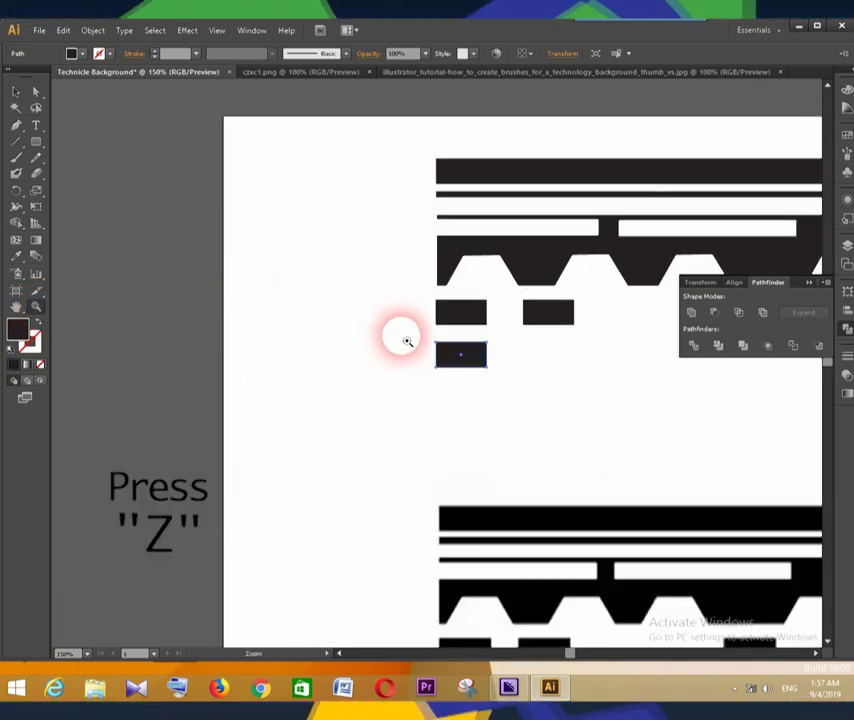
scroll(431, 350, "down", 1)
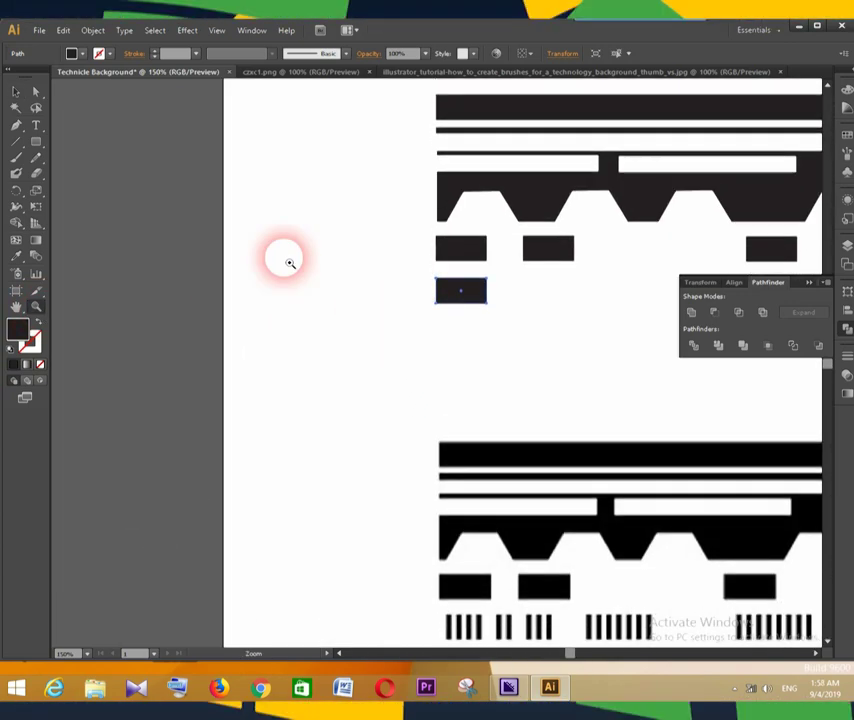
left_click(16, 91)
left_click(450, 301)
left_click(490, 297)
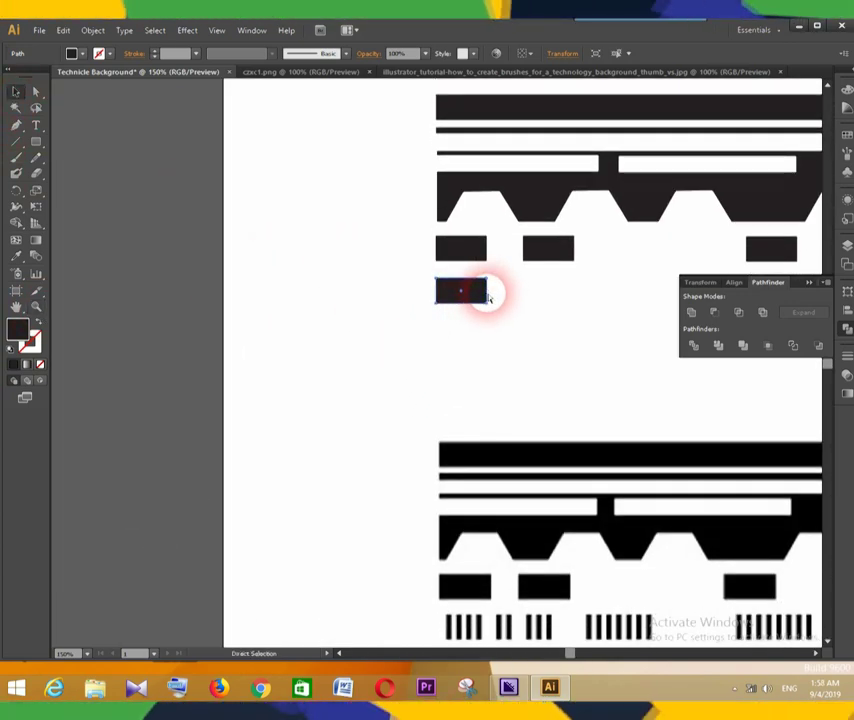
key("v")
left_click(489, 297)
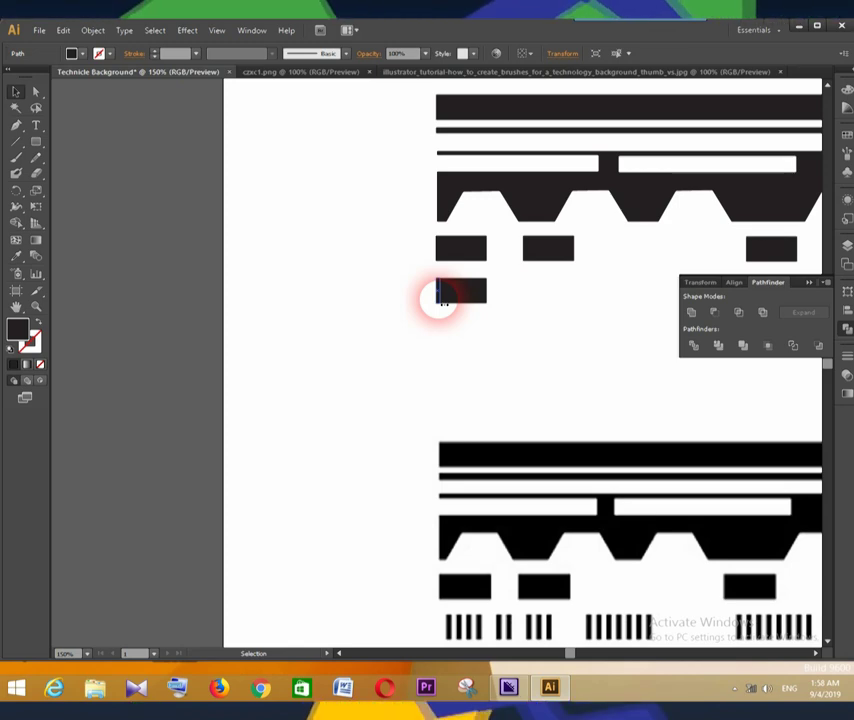
left_click(87, 653)
left_click(92, 641)
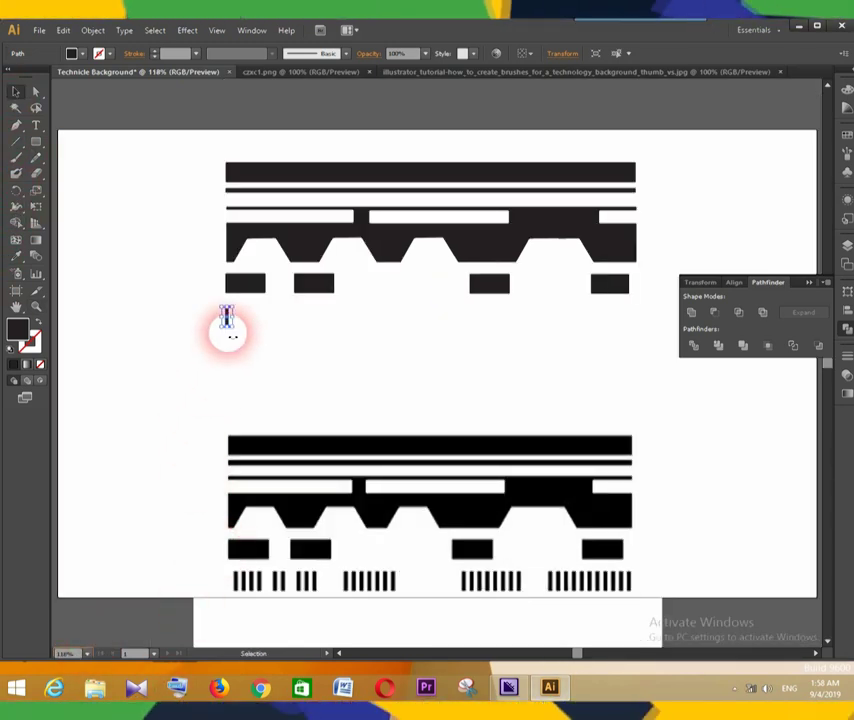
Duplicate the thin vertical bar twice to its right to form a set of three evenly spaced bars.
key("z")
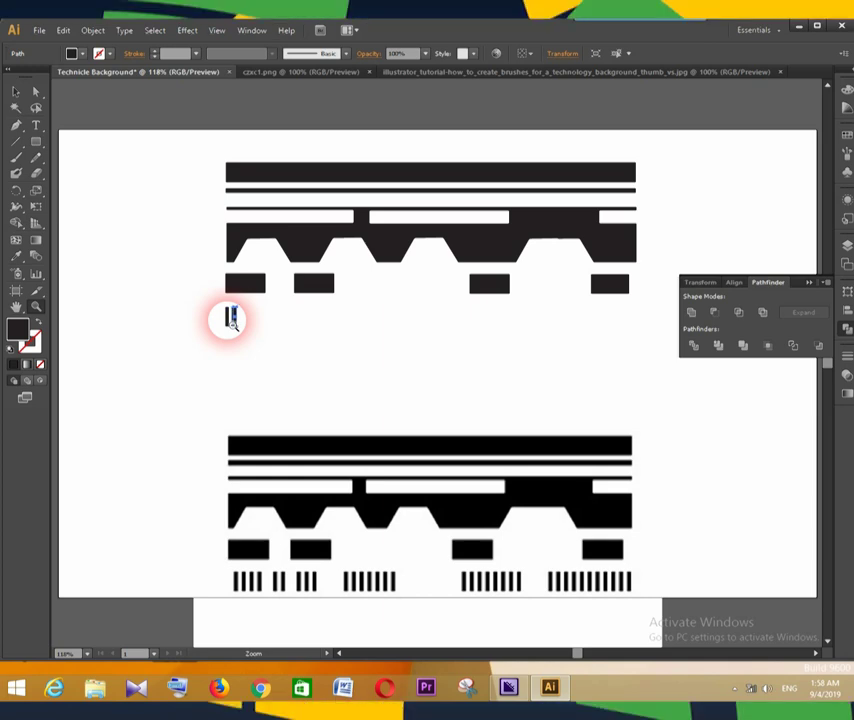
key("v")
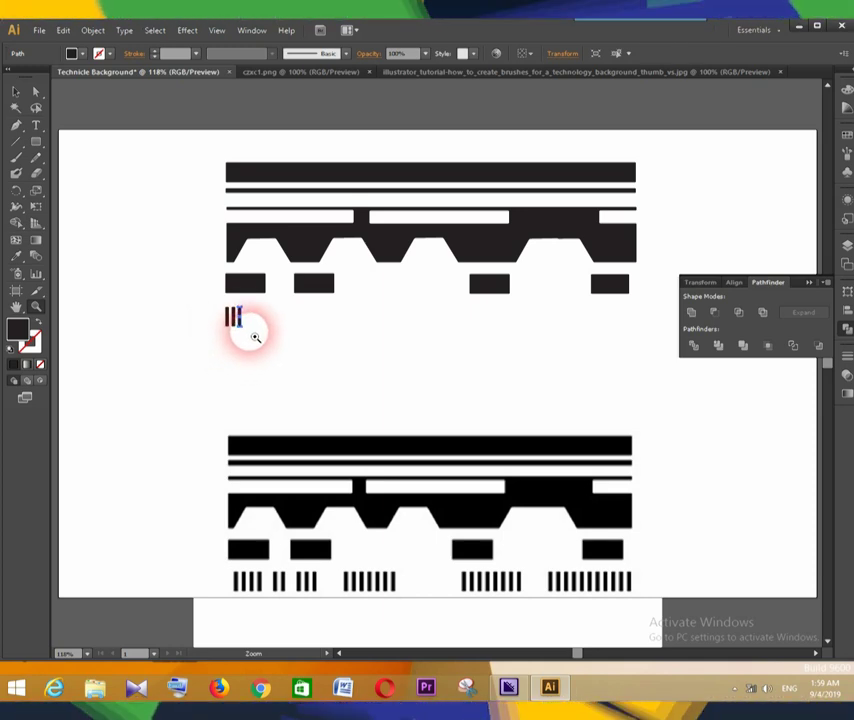
left_click(15, 91)
left_click(236, 317)
scroll(265, 338, "down", 1)
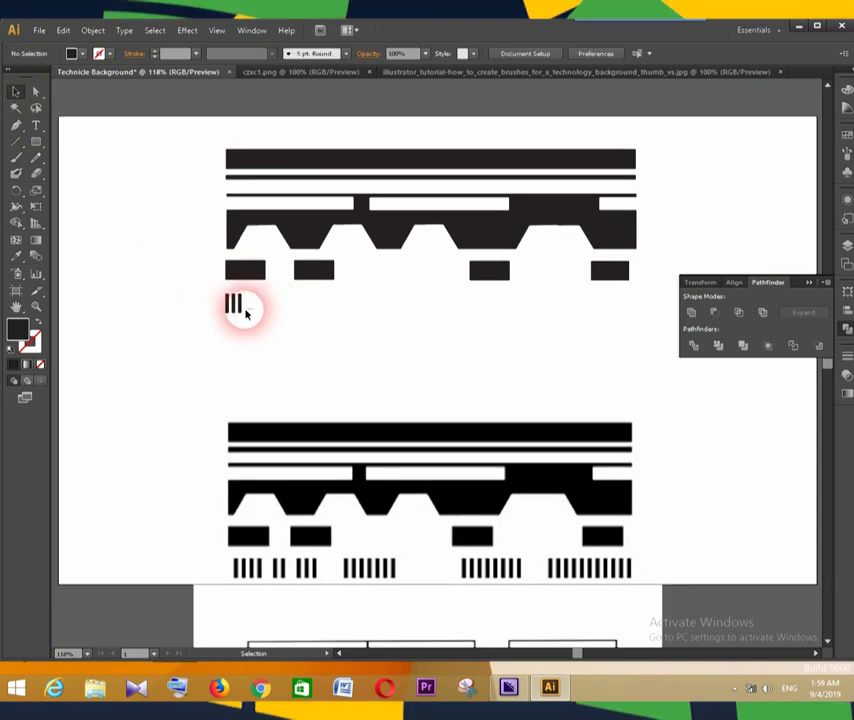
Copy the set of three bars repeatedly to the right, extending the row beneath the first two small rectangles.
left_click(218, 311)
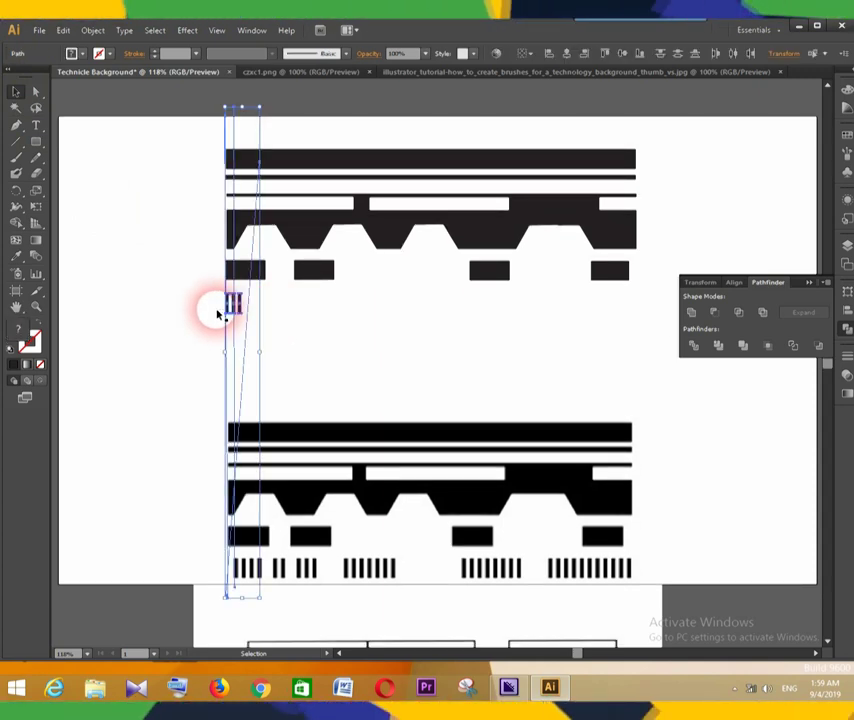
left_click(239, 314, "shift")
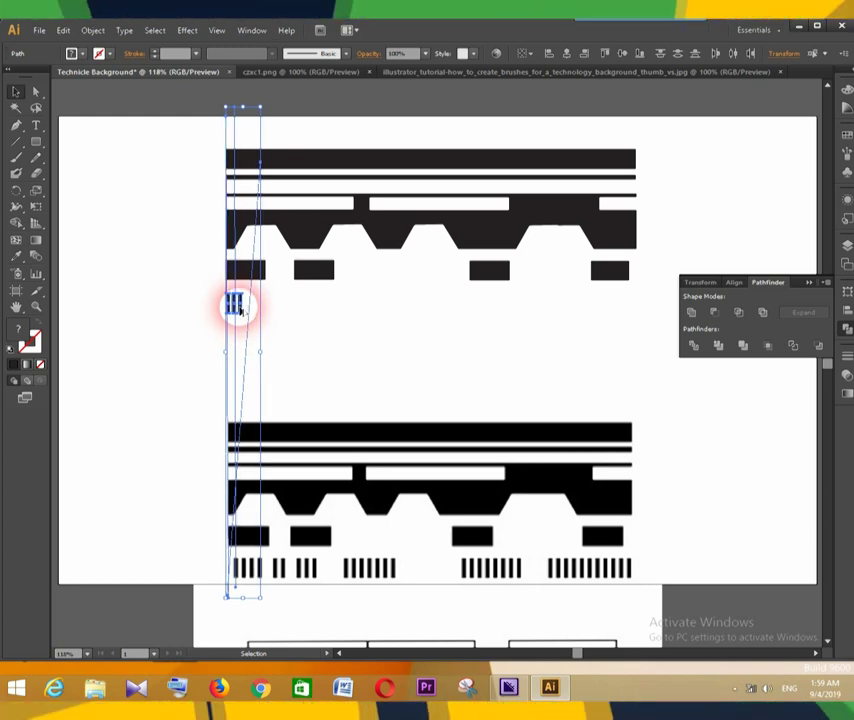
key("shift+Right")
key("Right")
key("Right")
key("Right")
key("Right")
key("Right")
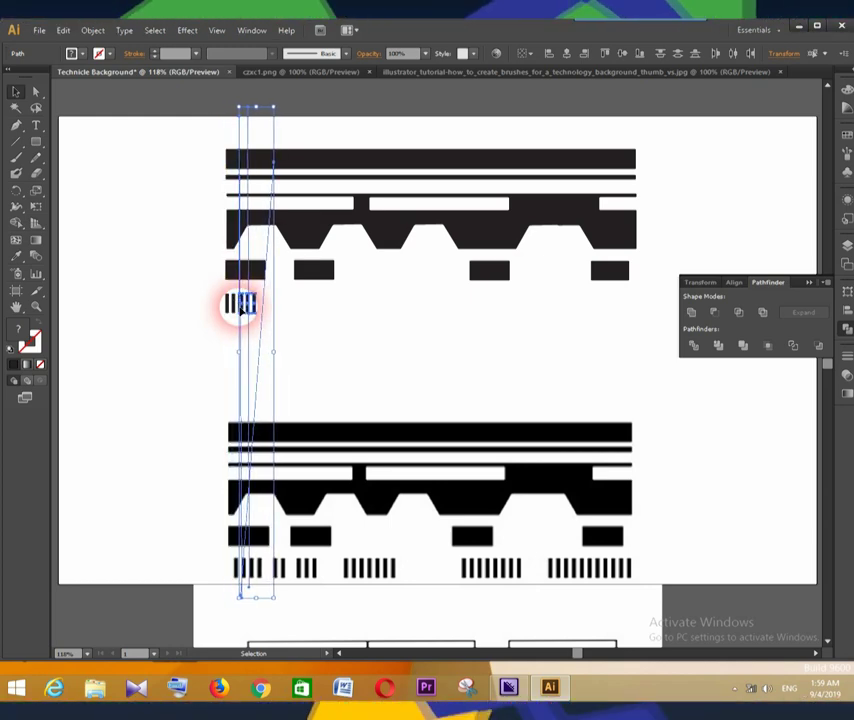
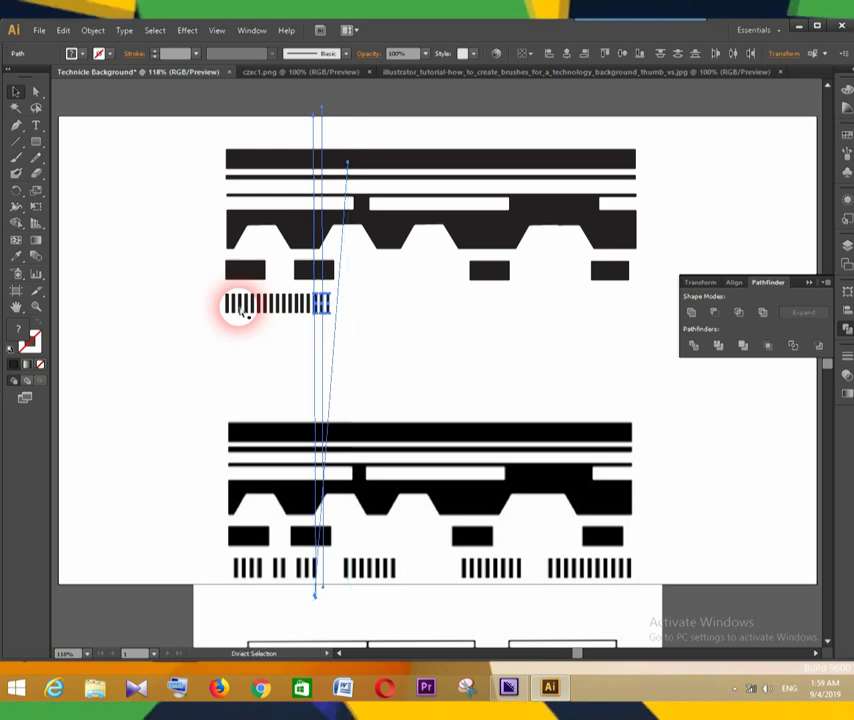
left_click(312, 312)
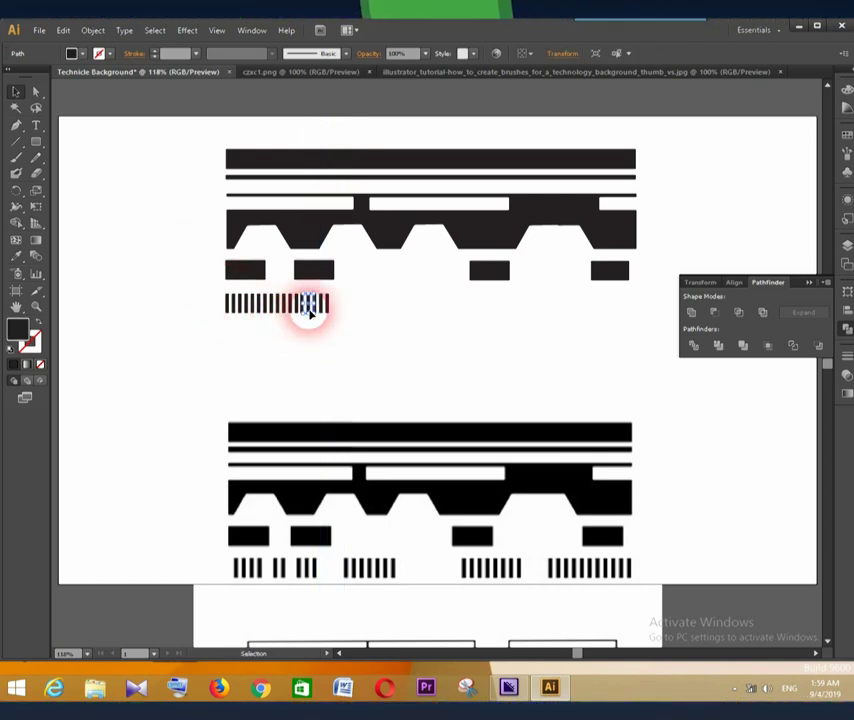
left_click(305, 330)
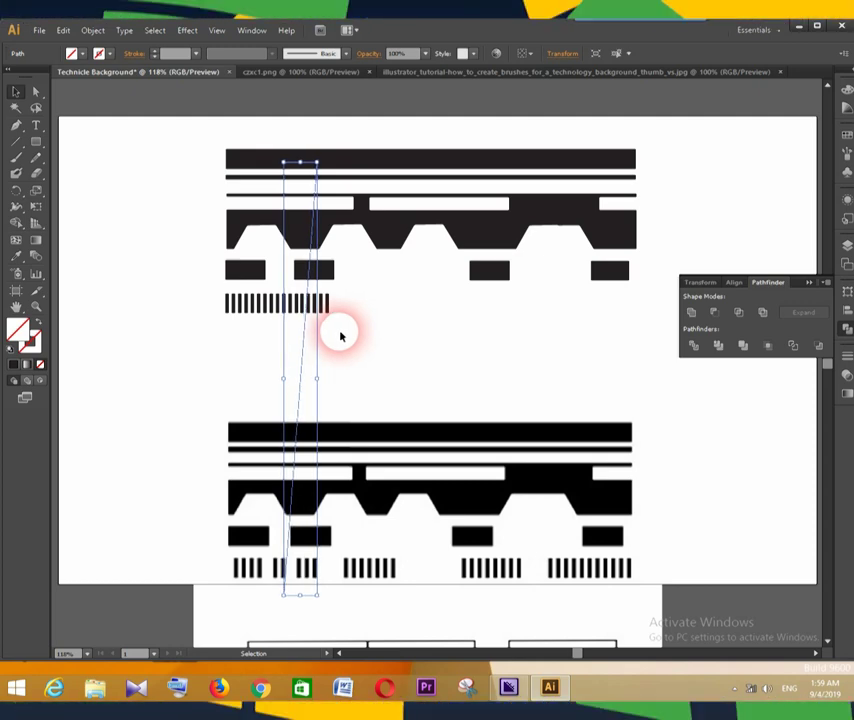
left_click(339, 335)
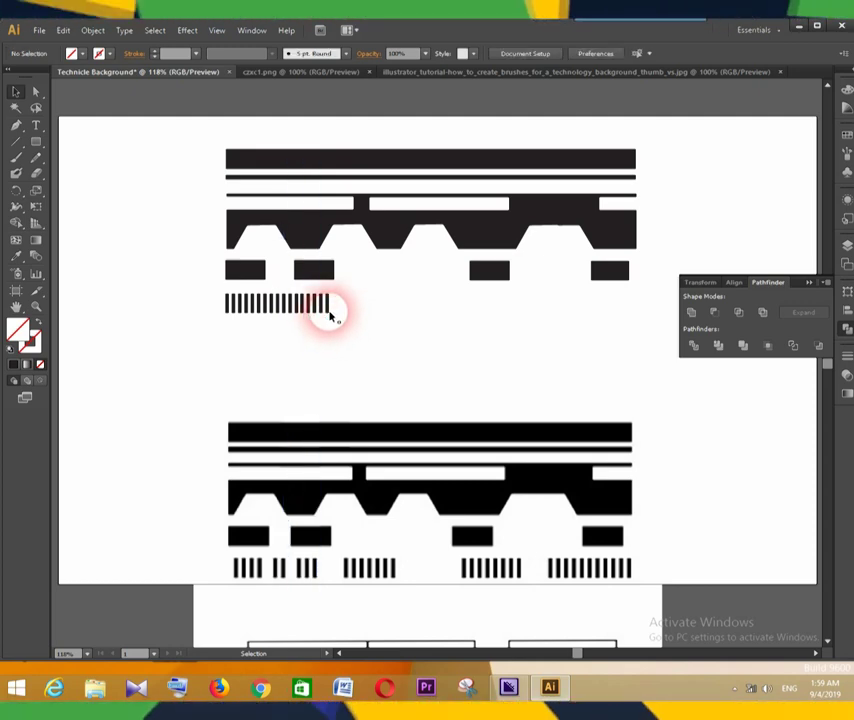
left_click(304, 313)
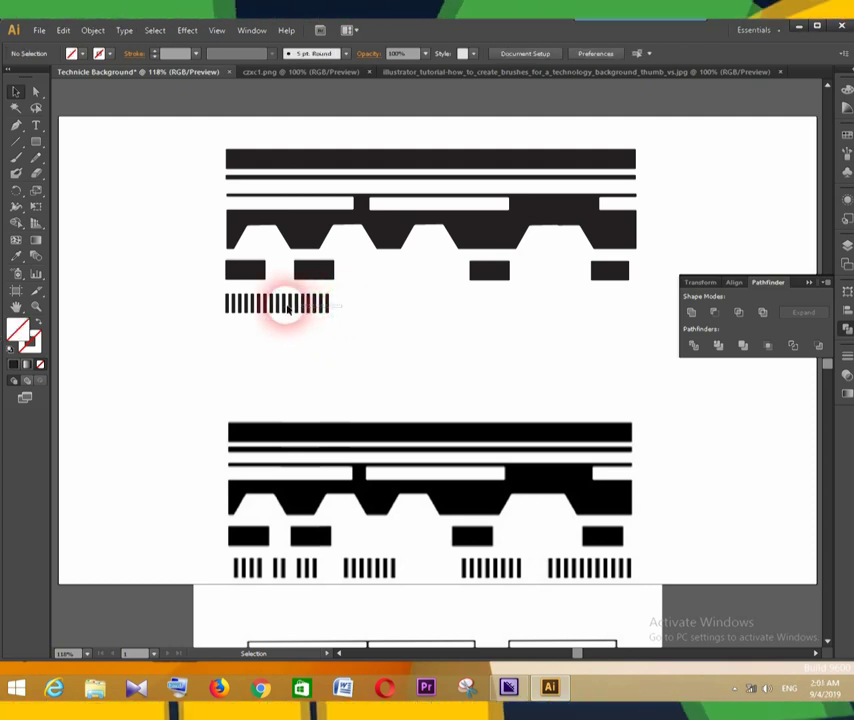
Duplicate the whole row of thin vertical bars and shift the copy right until it continues the row with the same spacing.
left_click_drag(219, 301, 281, 318)
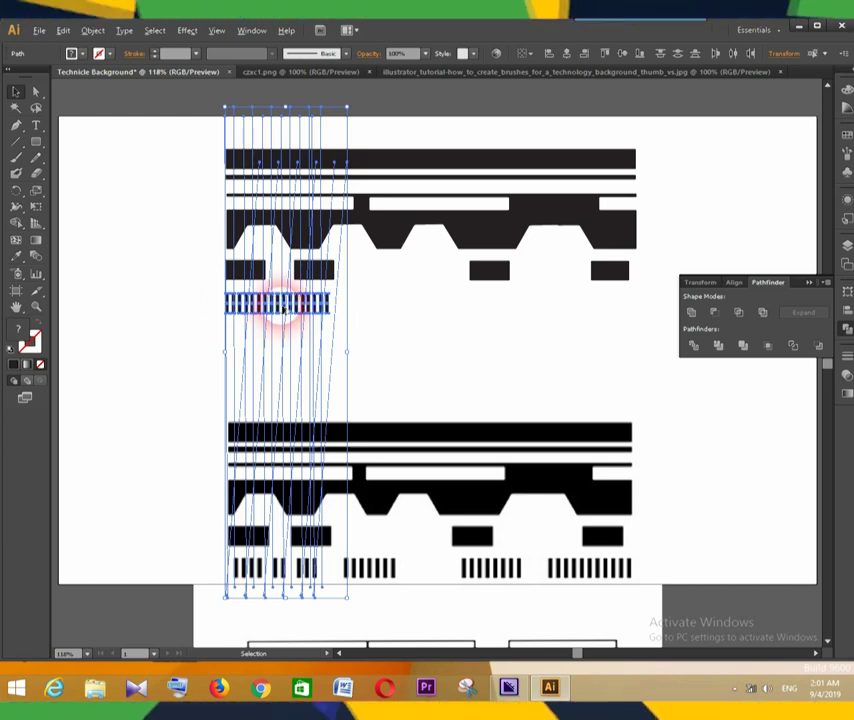
left_click_drag(283, 310, 285, 310)
key("Right")
key("Right")
key("Right")
key("Right")
key("Right")
key("Right")
key("Right")
key("Right")
key("Right")
key("Right")
key("Right")
key("Right")
key("Right")
key("Right")
key("Right")
key("Right")
key("Right")
key("Right")
key("Right")
key("Right")
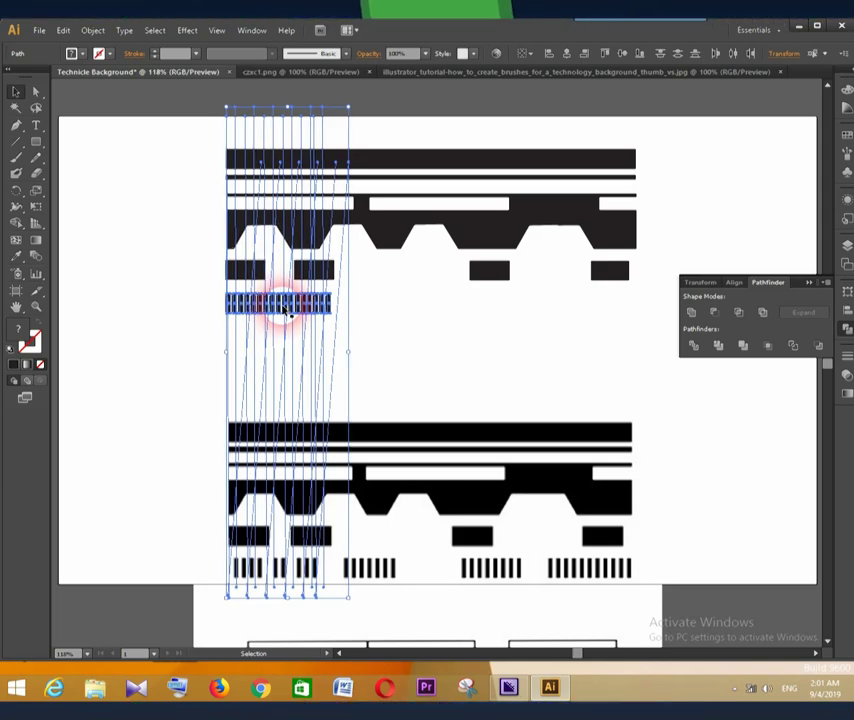
key("Right")
key("Right")
key("Right")
key("Right")
key("Right")
key("Right")
key("Right")
key("Right")
key("Right")
key("Right")
key("Right")
key("Right")
key("Right")
key("Right")
key("Right")
key("Right")
key("Right")
key("Right")
key("Right")
key("Right")
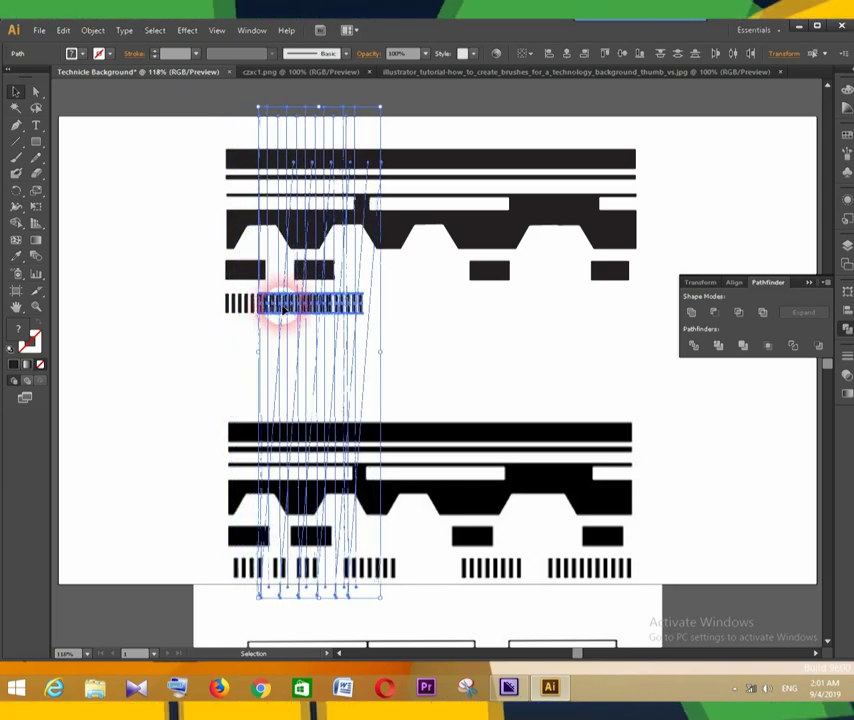
key("Right")
key("Right")
key("Right")
key("Right")
key("Right")
key("Right")
key("Right")
key("Right")
key("Right")
key("Right")
key("Right")
key("Right")
key("Right")
key("Right")
key("Right")
key("Right")
key("Right")
key("Right")
key("Right")
key("Right")
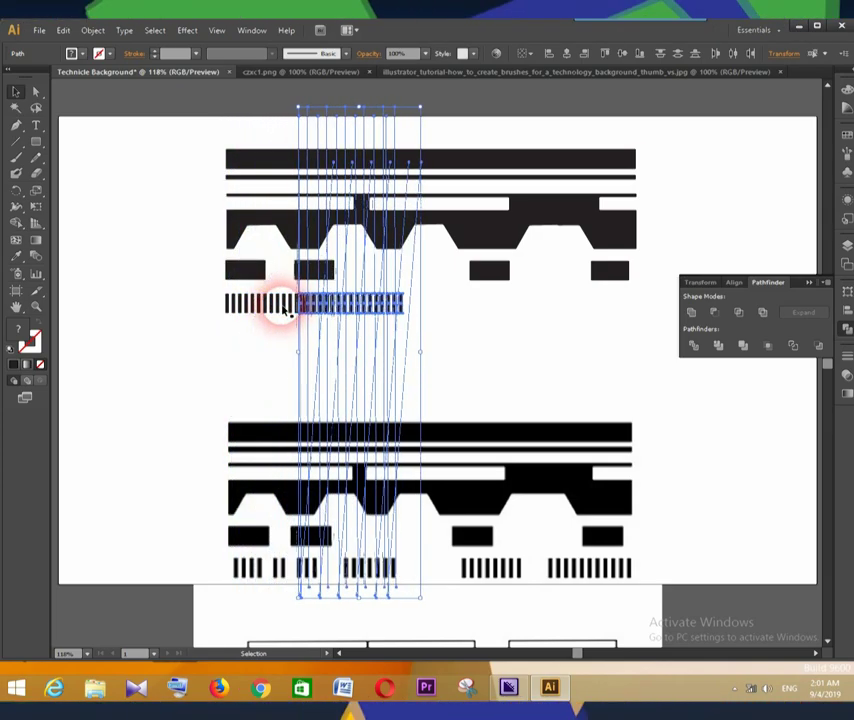
key("Right")
key("Right")
key("Right")
key("Right")
key("Right")
key("Right")
key("Right")
key("Right")
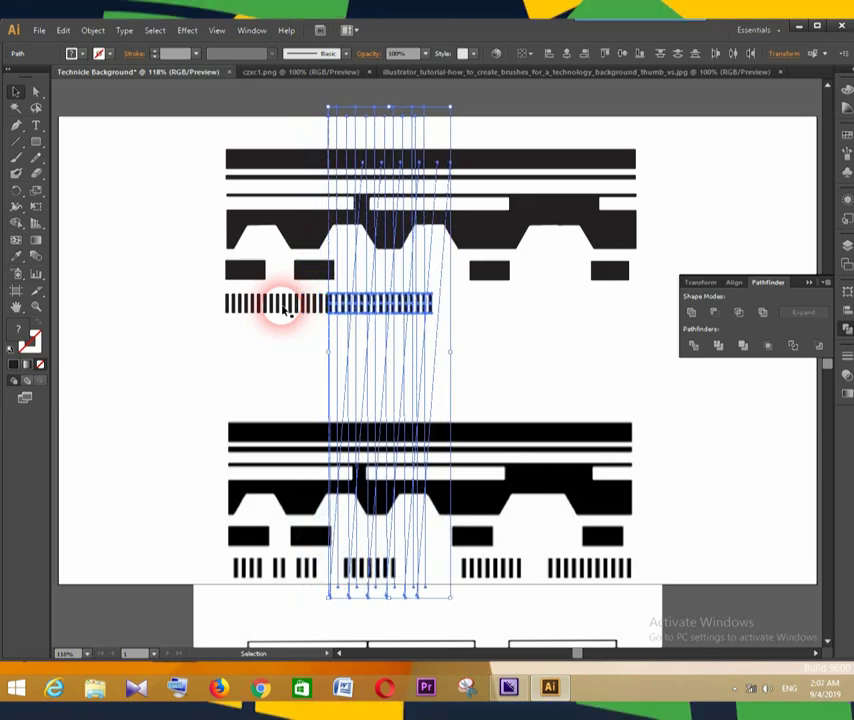
left_click(302, 354)
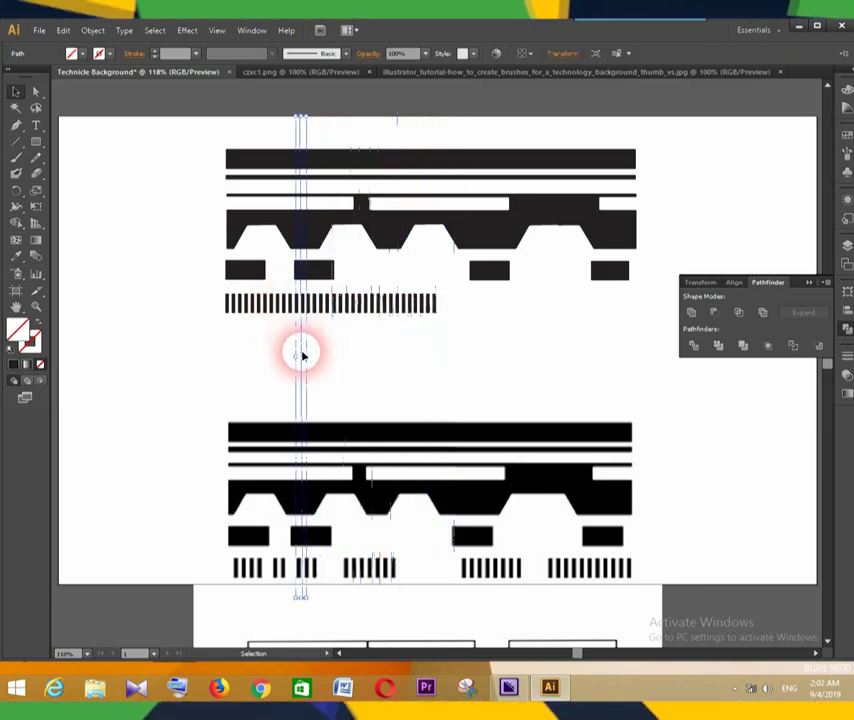
left_click(364, 305)
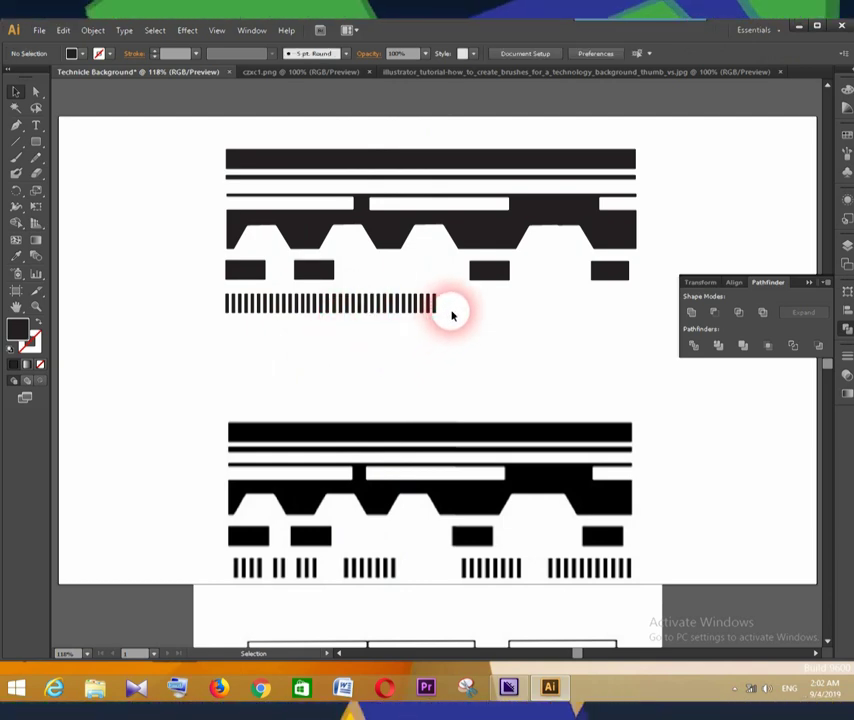
Duplicate the row of thin vertical bars and move the copy right so the evenly spaced row spans the artwork's full width.
left_click(270, 303)
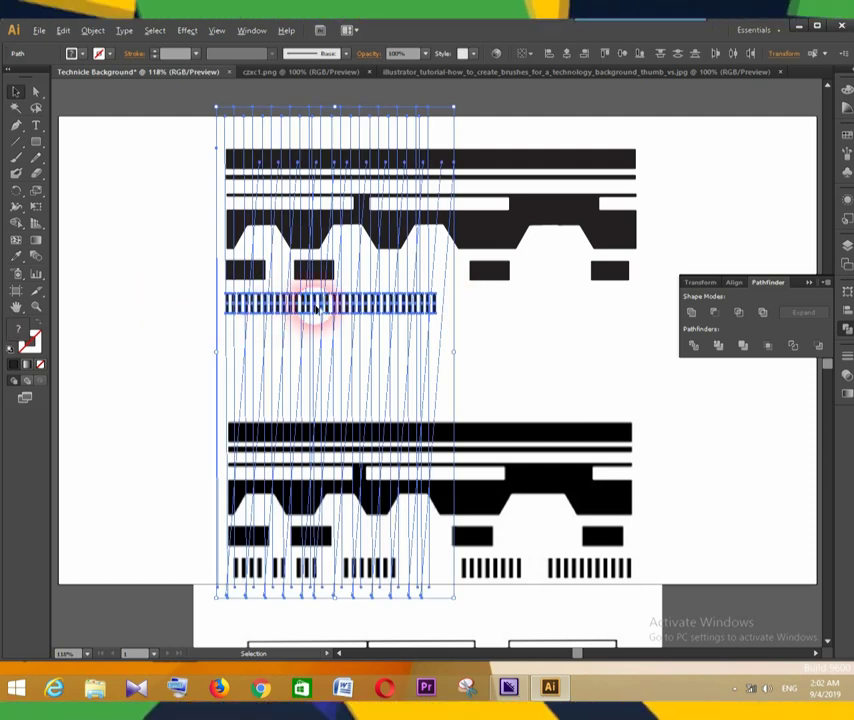
key("Right")
key("Right")
key("Right")
key("Right")
key("Right")
key("Right")
key("Right")
key("Right")
key("Right")
key("Right")
key("Right")
key("Right")
key("Right")
key("Right")
key("Right")
key("Right")
key("Right")
key("Right")
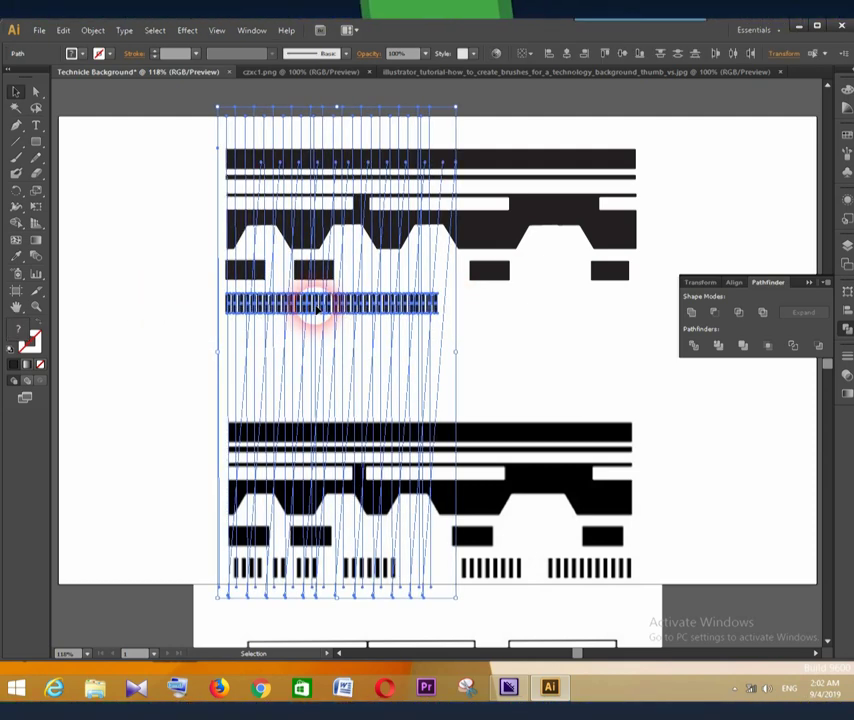
key("Right")
key("Right")
key("Right")
key("Right")
key("Right")
key("Right")
key("Right")
key("Right")
key("Right")
key("Right")
key("Right")
key("Right")
key("Right")
key("Right")
key("Right")
key("Right")
key("Right")
key("Right")
key("Right")
key("Right")
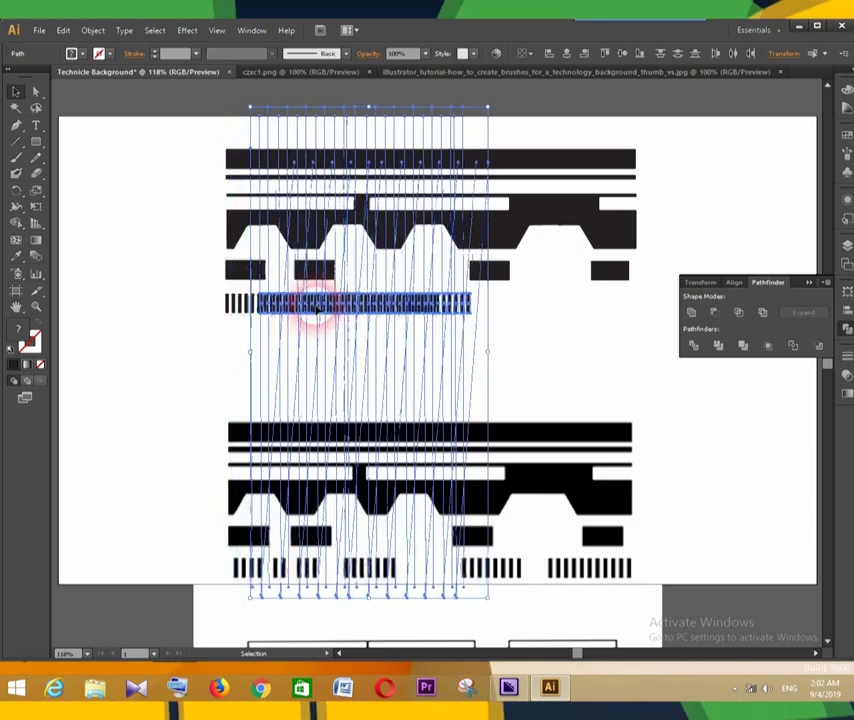
key("Right")
key("Right")
key("Right")
key("Right")
key("Right")
key("Right")
key("Right")
key("Right")
key("Right")
key("Right")
key("Right")
key("Right")
key("Right")
key("Right")
key("Right")
key("Right")
key("Right")
key("Right")
key("Right")
key("Right")
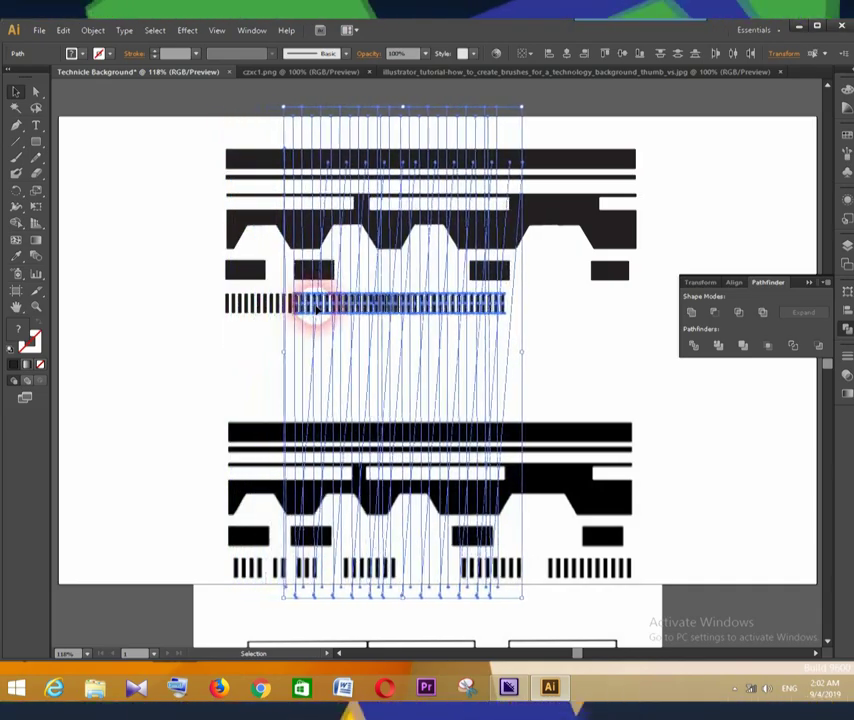
key("Right")
key("Right")
key("Right")
key("Right")
key("Right")
key("Right")
key("Right")
key("Right")
key("Right")
key("Right")
key("Right")
key("Right")
key("Right")
key("Right")
key("Right")
key("Right")
key("Right")
key("Right")
key("Right")
key("Right")
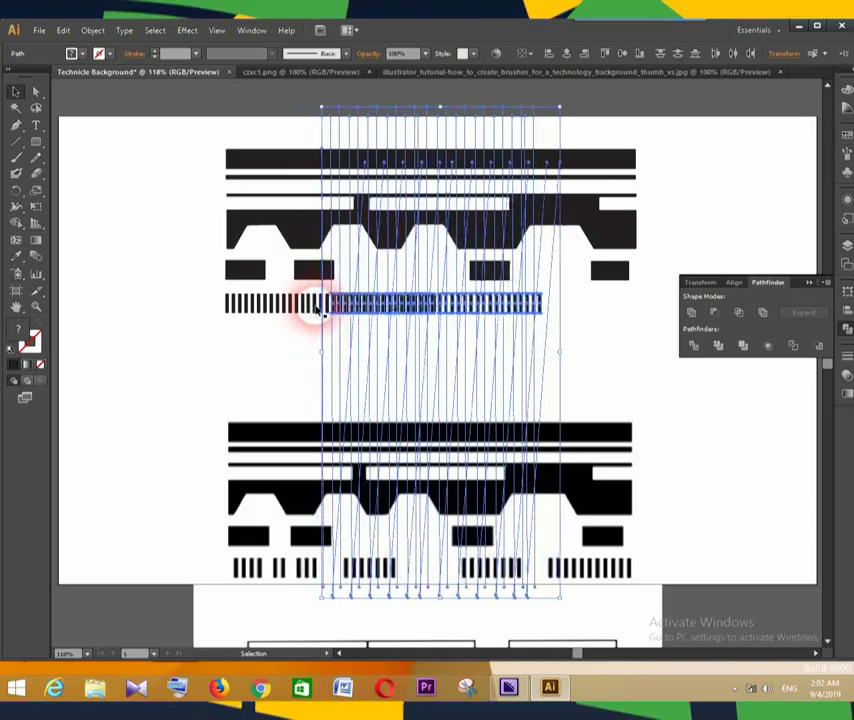
key("Right")
key("Right")
key("Right")
key("Right")
key("Right")
key("Right")
key("Right")
key("Right")
key("Right")
key("Right")
key("Right")
key("Right")
key("Right")
key("Right")
key("Right")
key("Right")
key("Right")
key("Right")
key("Right")
key("Right")
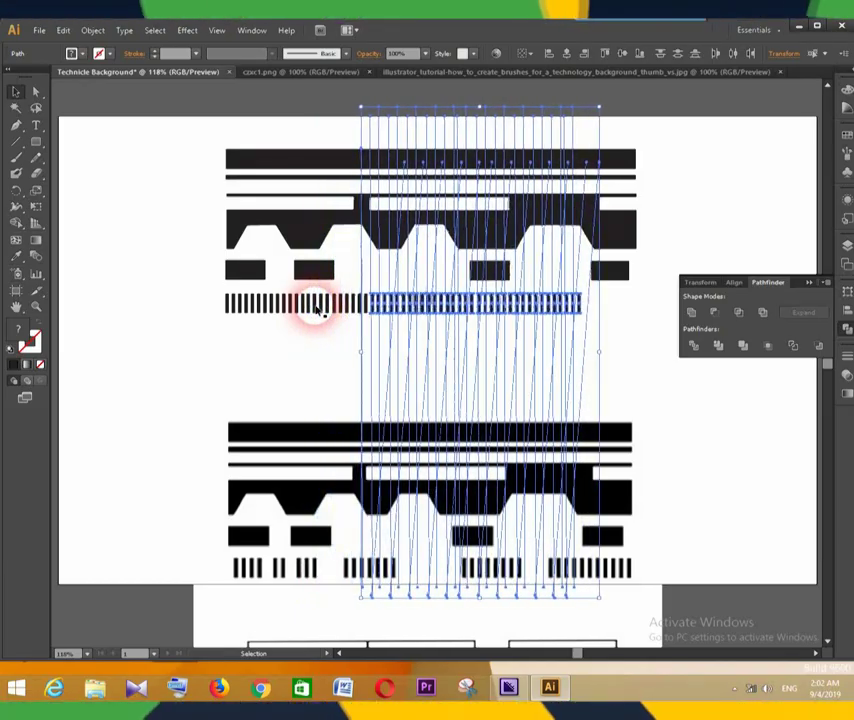
key("Right")
key("Right")
key("Right")
key("Right")
key("Right")
key("Right")
key("Right")
key("Right")
key("Right")
key("Right")
key("Right")
key("Right")
key("Right")
key("Right")
key("Right")
key("Right")
key("Right")
key("Right")
key("Right")
key("Right")
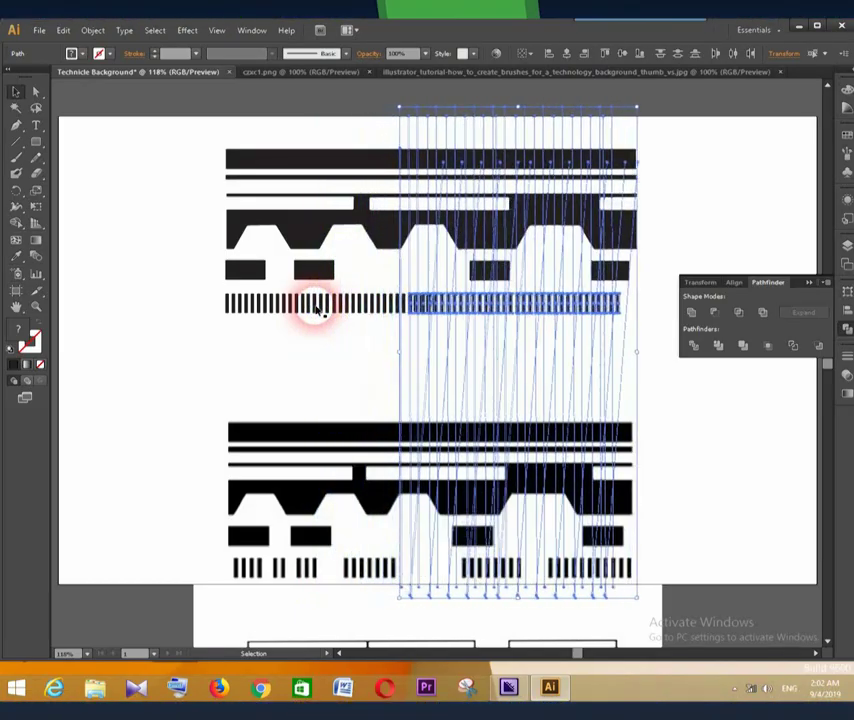
key("Right")
key("Right")
key("Right")
key("Right")
key("Right")
key("Right")
key("Right")
key("Right")
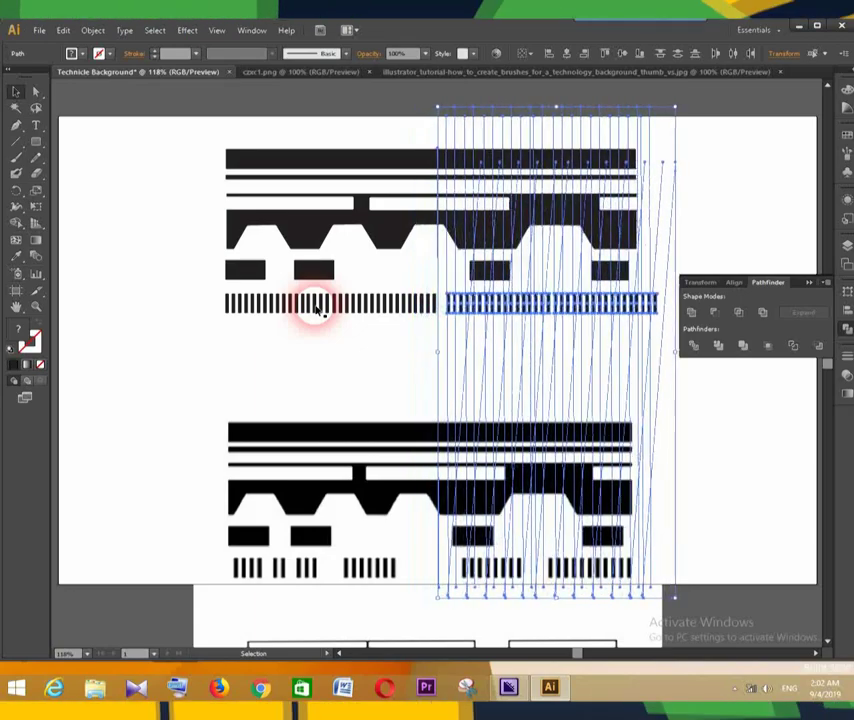
key("Left")
key("Left")
key("Left")
key("Left")
key("Left")
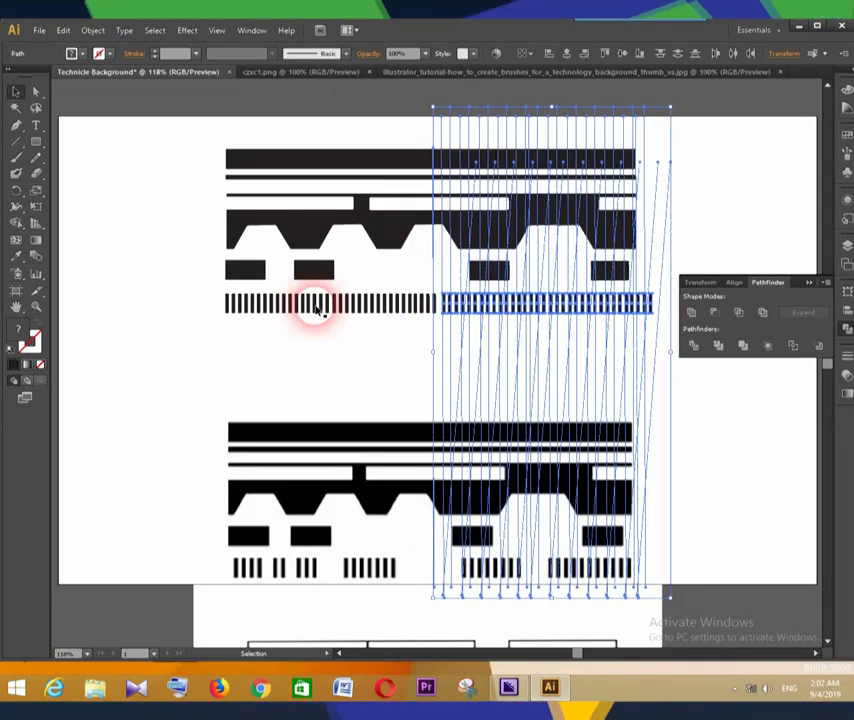
left_click(700, 440)
Delete the row's first bar and single bars further along to form groups of four, two and two thin bars.
left_click(227, 303)
key("Delete")
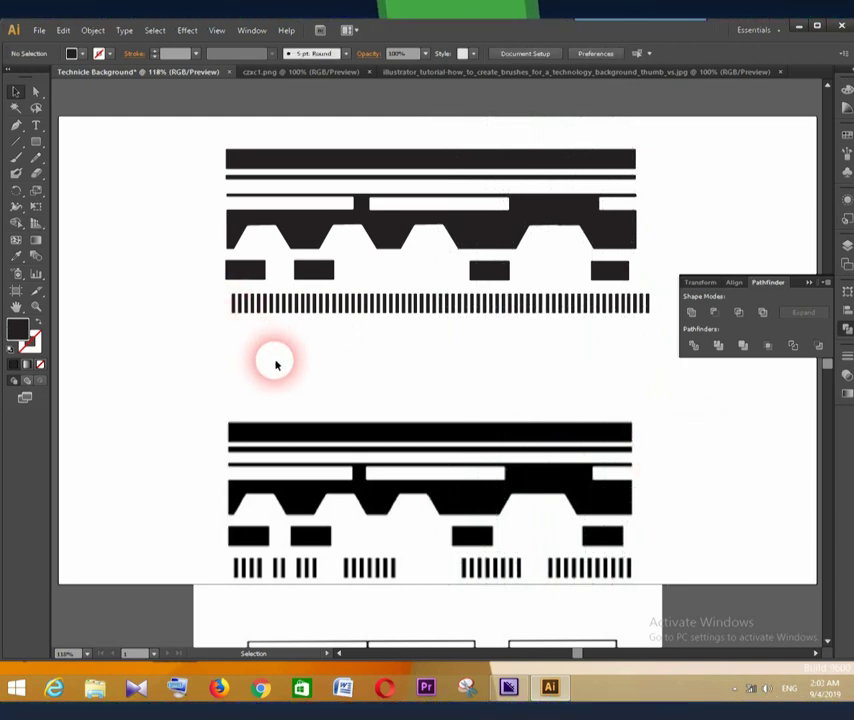
left_click(258, 302)
key("Delete")
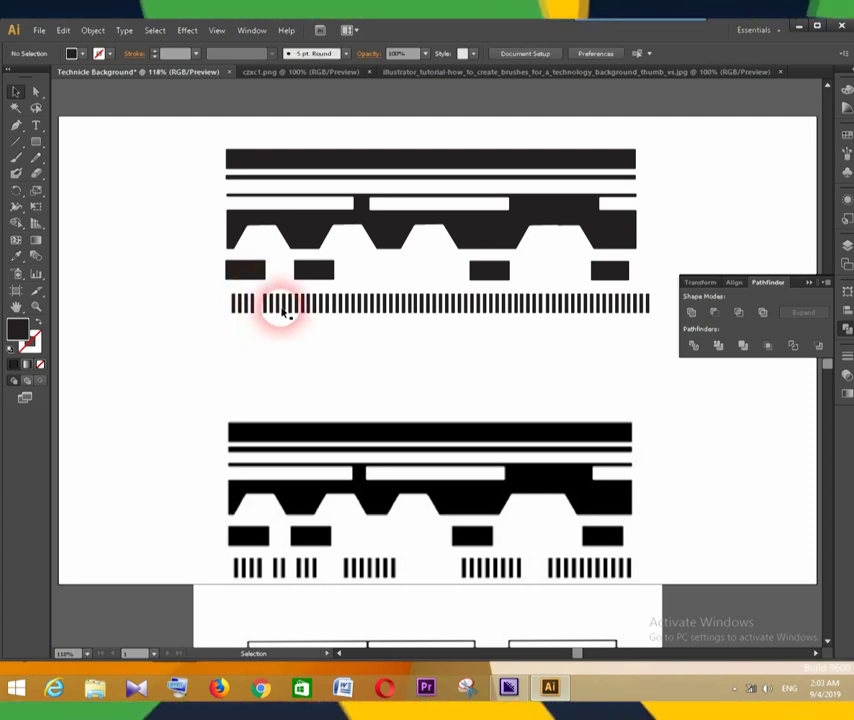
left_click(279, 305)
key("Delete")
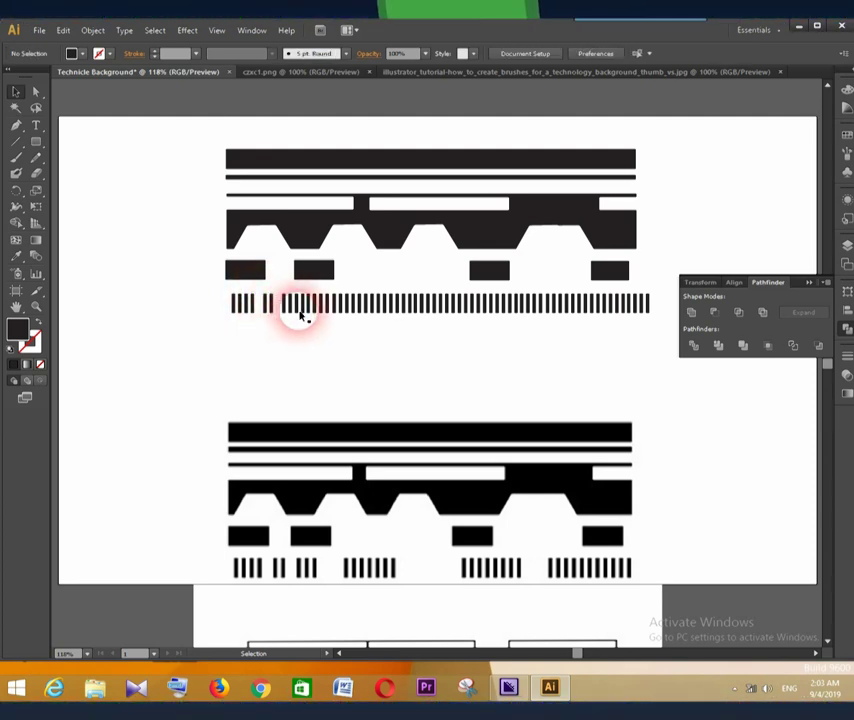
key("Delete")
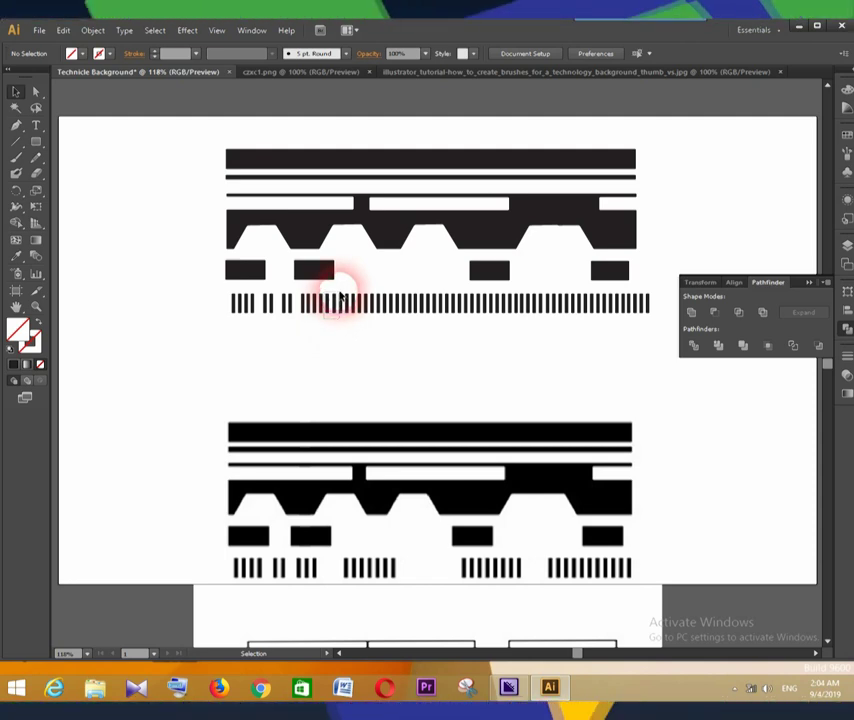
Delete three stretches of thin bars to leave groups of four, ten and ten bars ahead of the last group.
left_click(345, 300)
key("Delete")
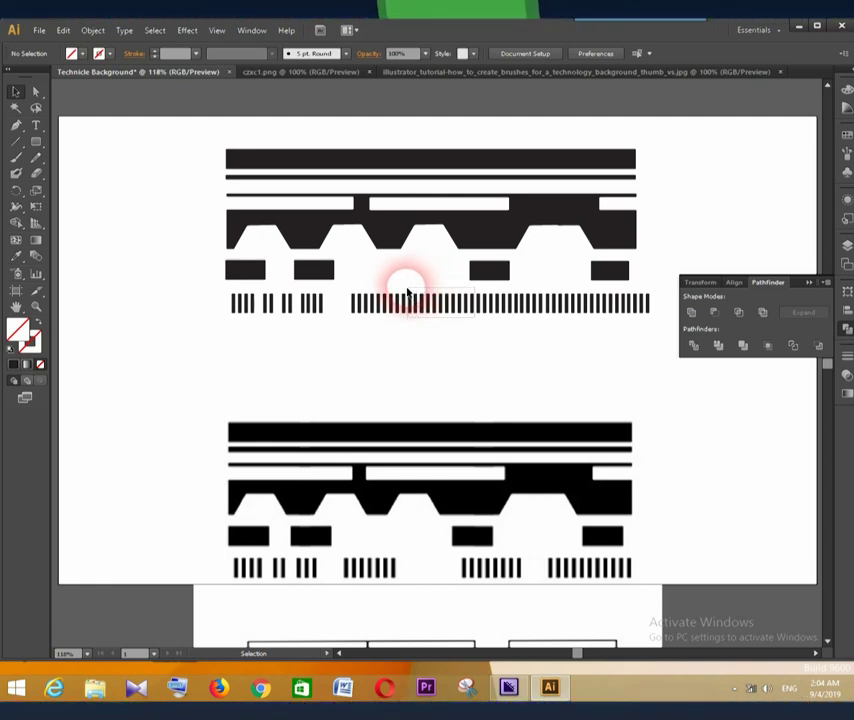
key("Delete")
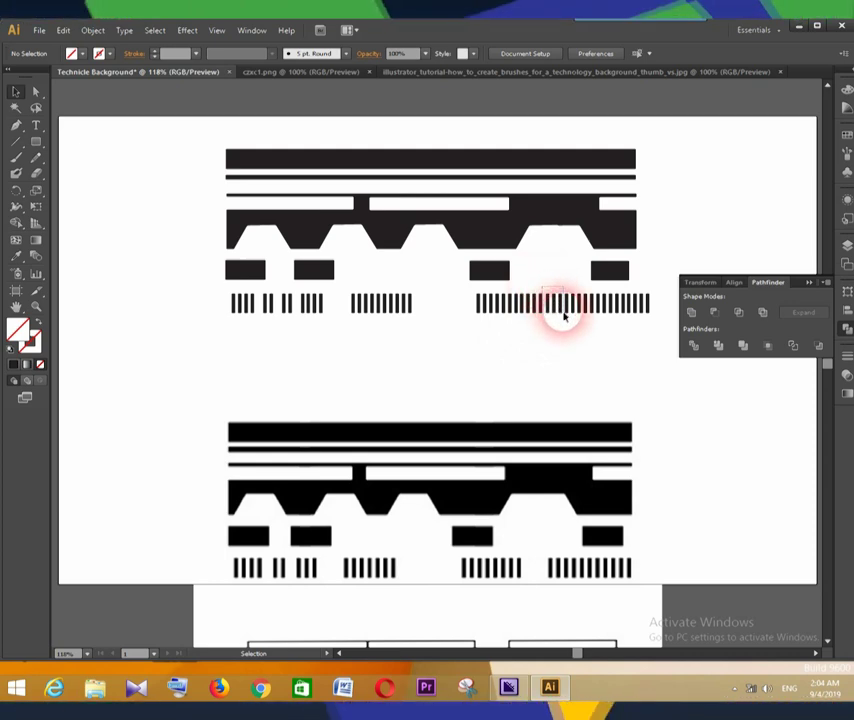
left_click_drag(558, 318, 575, 332)
key("Delete")
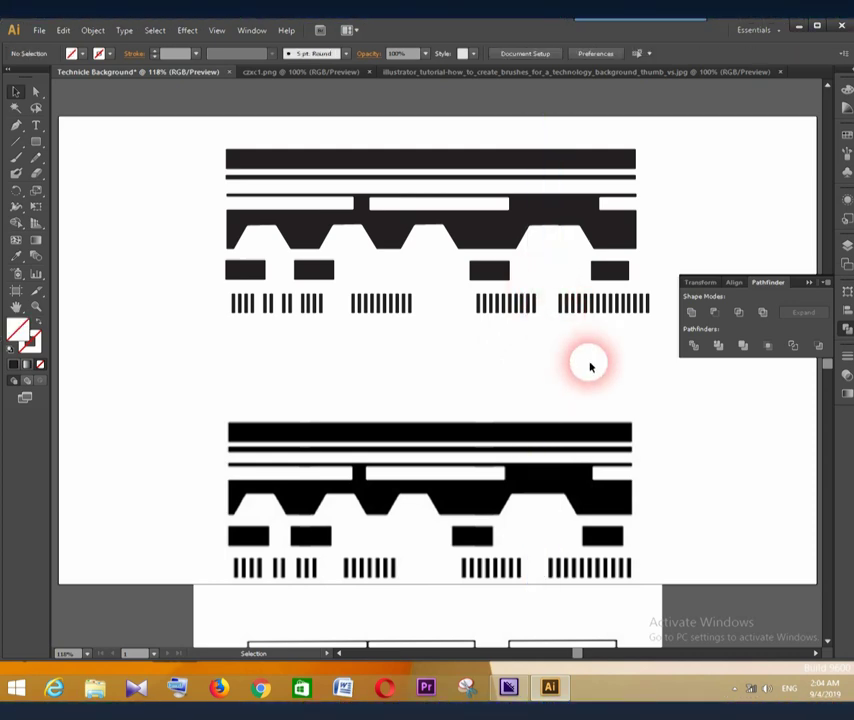
left_click_drag(566, 324, 560, 309)
key("Delete")
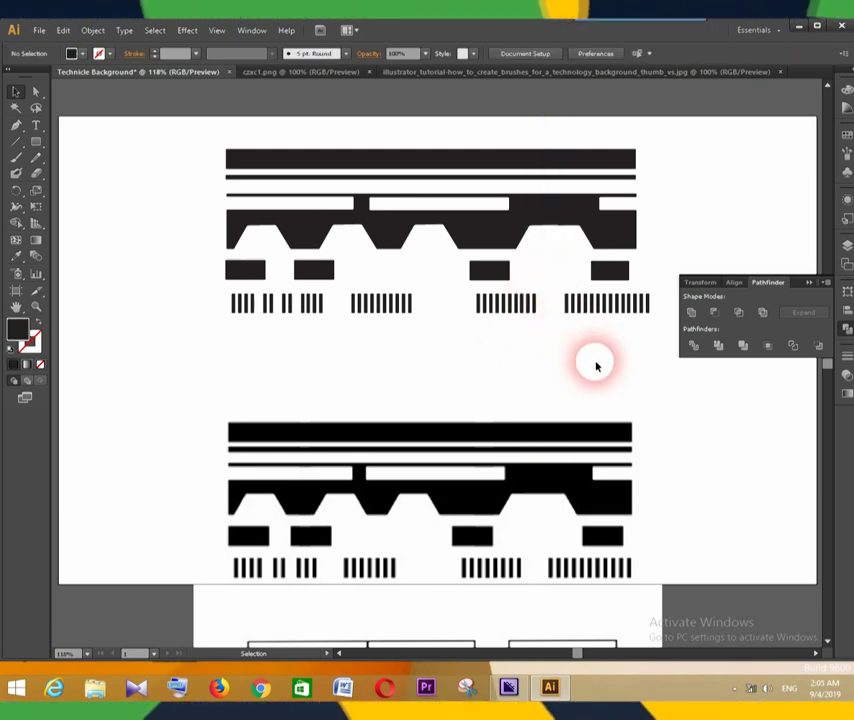
Delete the last four thin bars at the right end of the row.
left_click_drag(597, 367, 665, 290)
key("Delete")
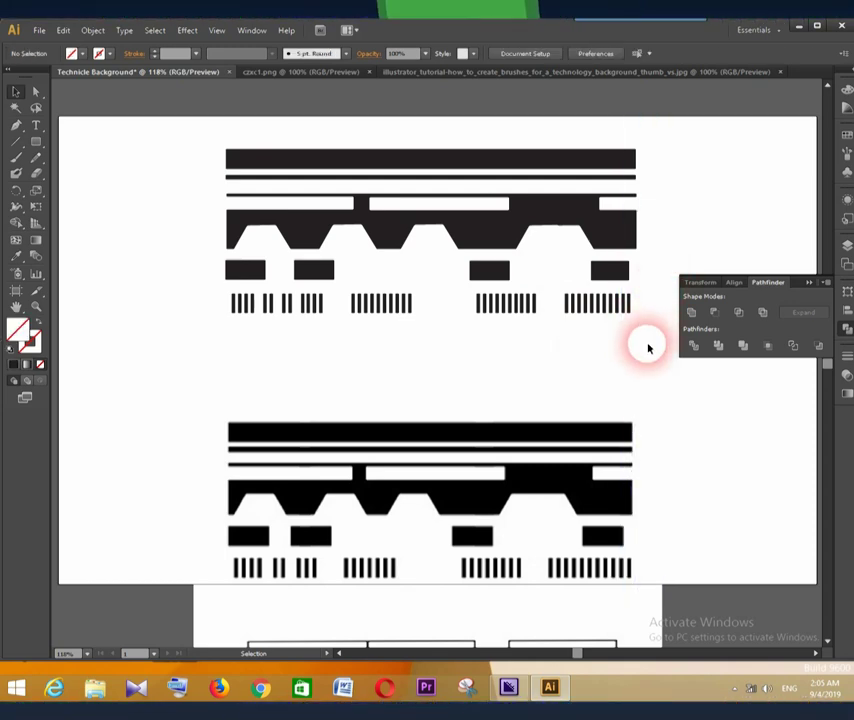
left_click_drag(648, 345, 637, 316)
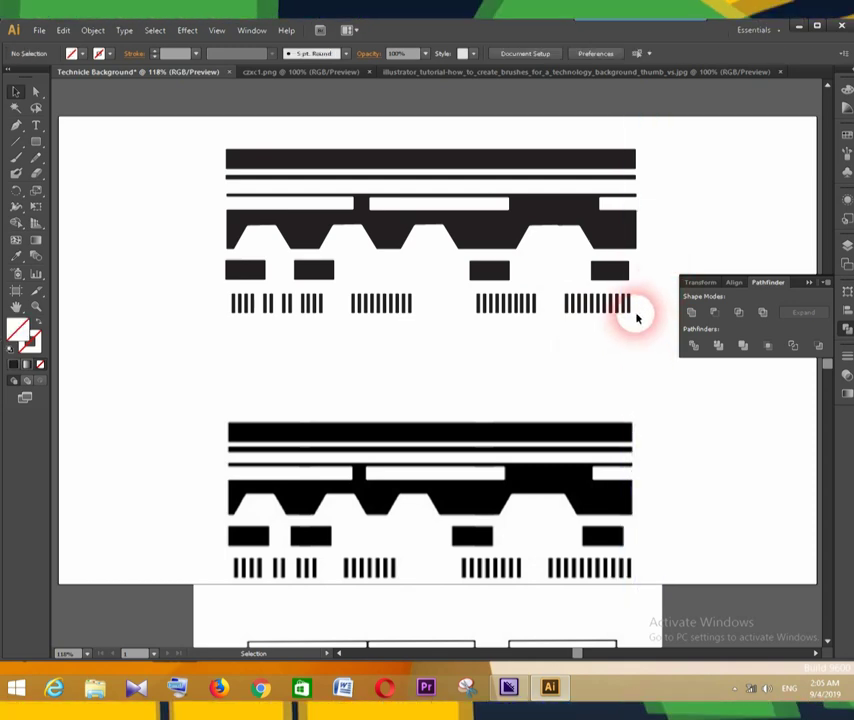
key("Delete")
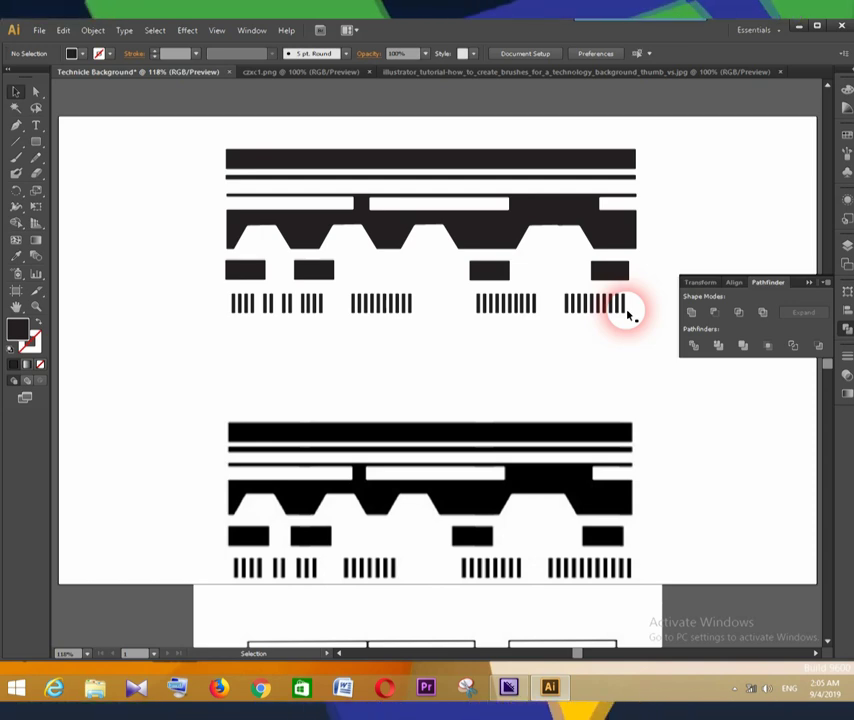
Duplicate the last two thin bars and shift the copy right to extend the final group to the artwork's edge.
left_click(617, 313)
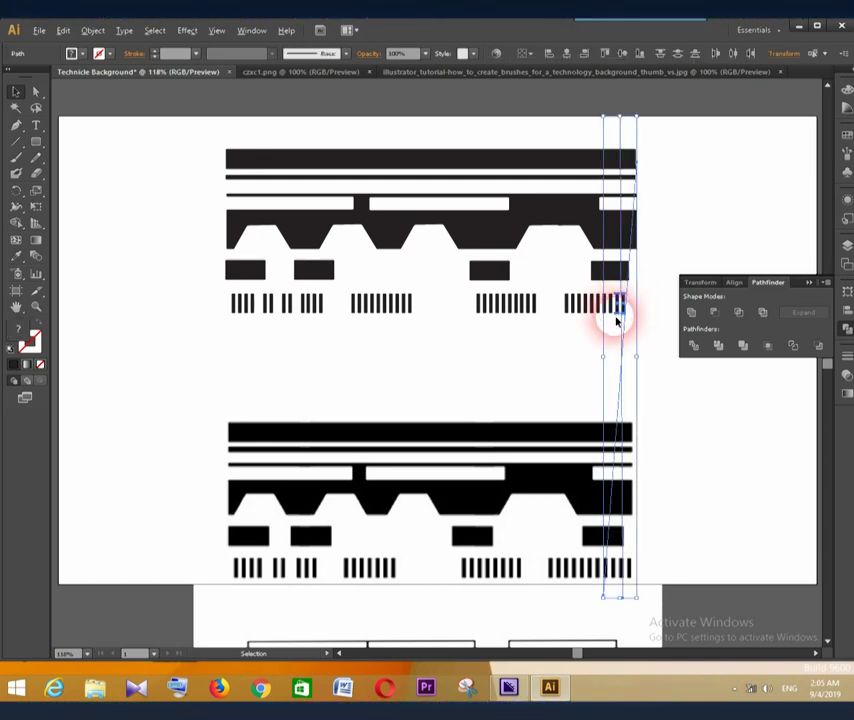
key("shift+Right")
key("shift+Right")
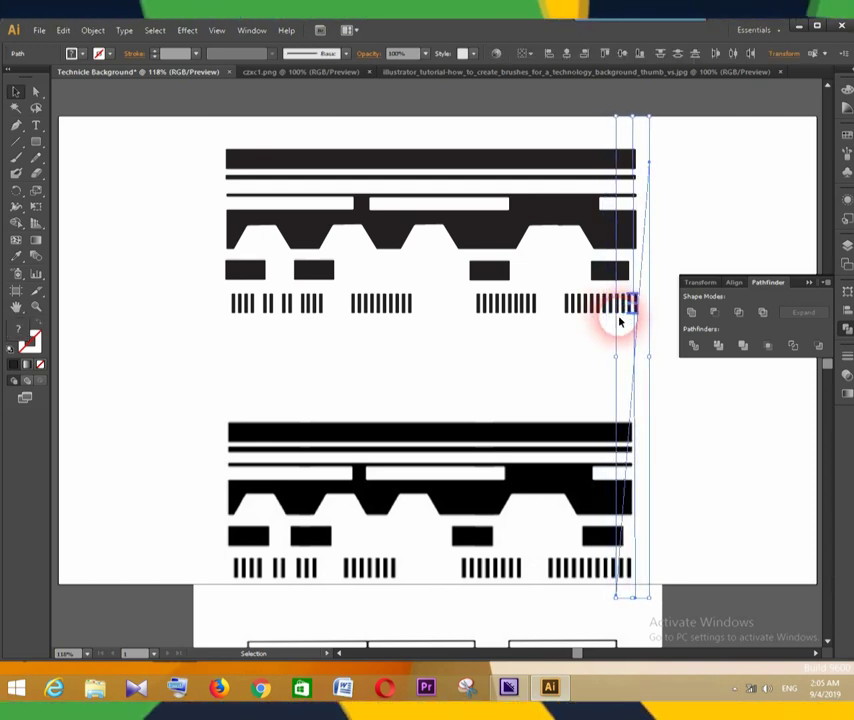
left_click(657, 358)
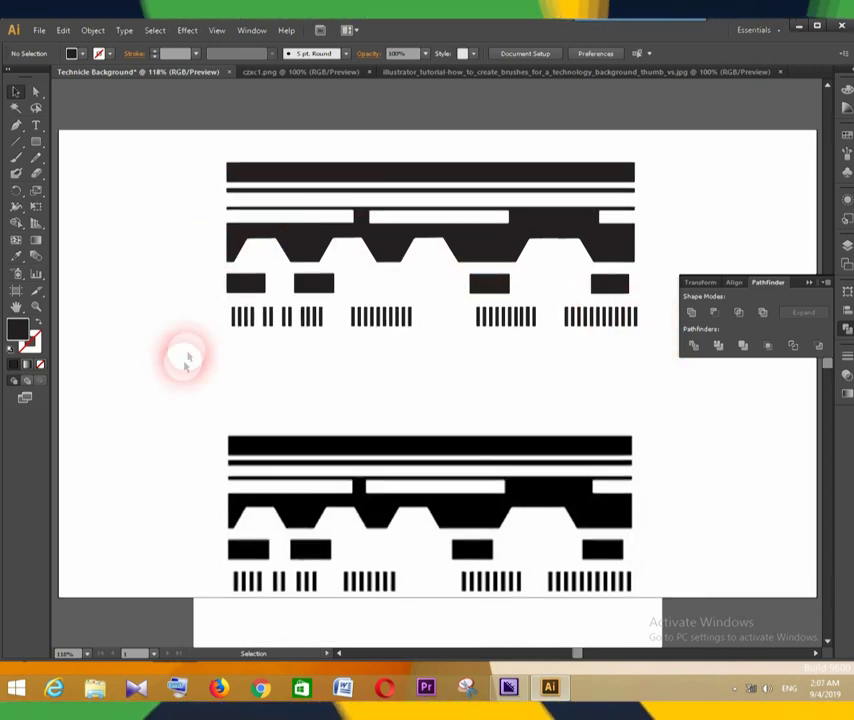
Create a pattern brush from the whole black bar-and-notch artwork, with the colorization method set to Tints.
left_click_drag(185, 362, 632, 192)
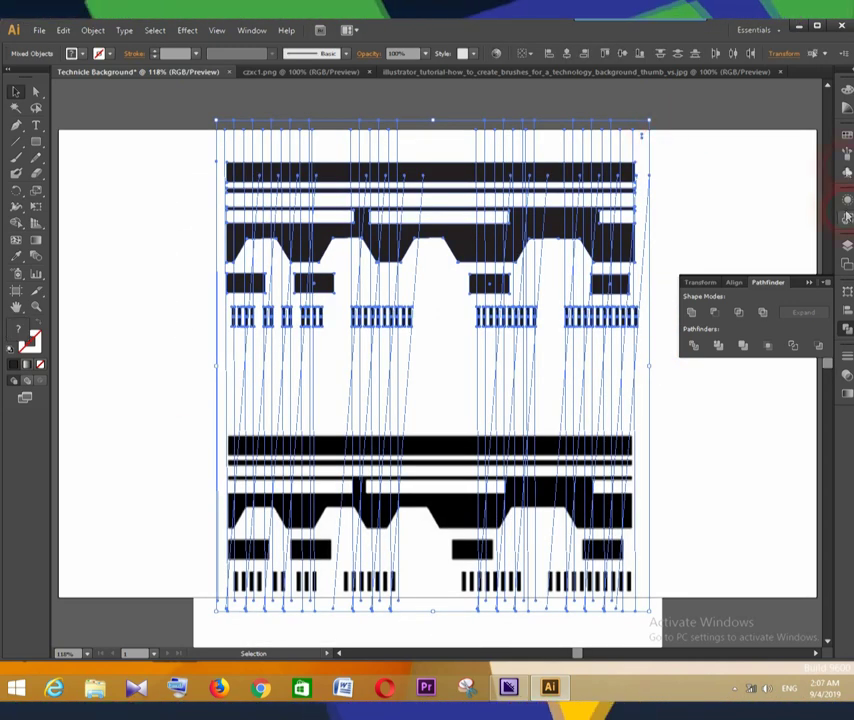
left_click(845, 152)
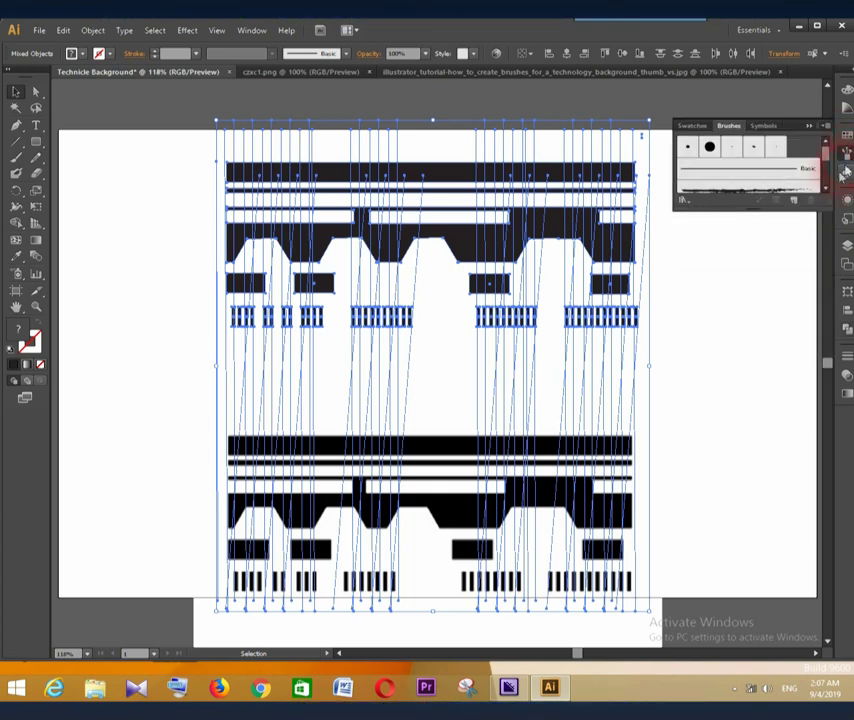
left_click(795, 203)
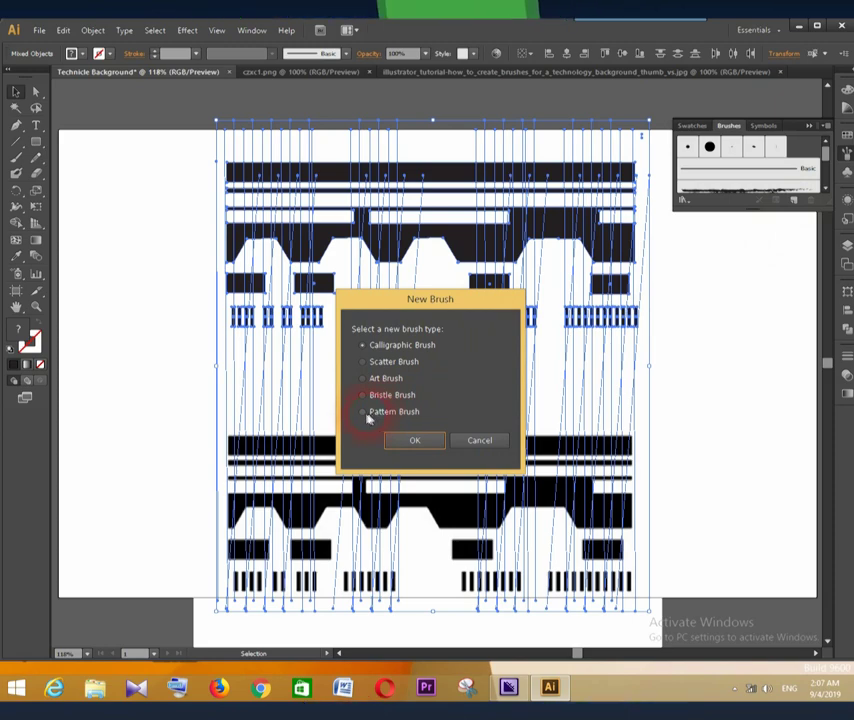
left_click(366, 413)
left_click(412, 441)
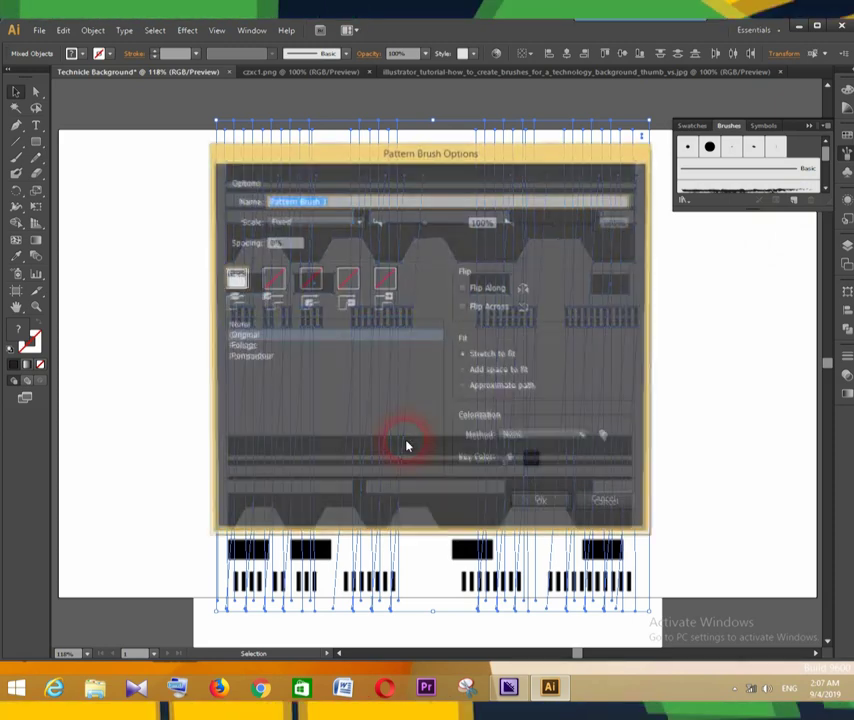
left_click(530, 437)
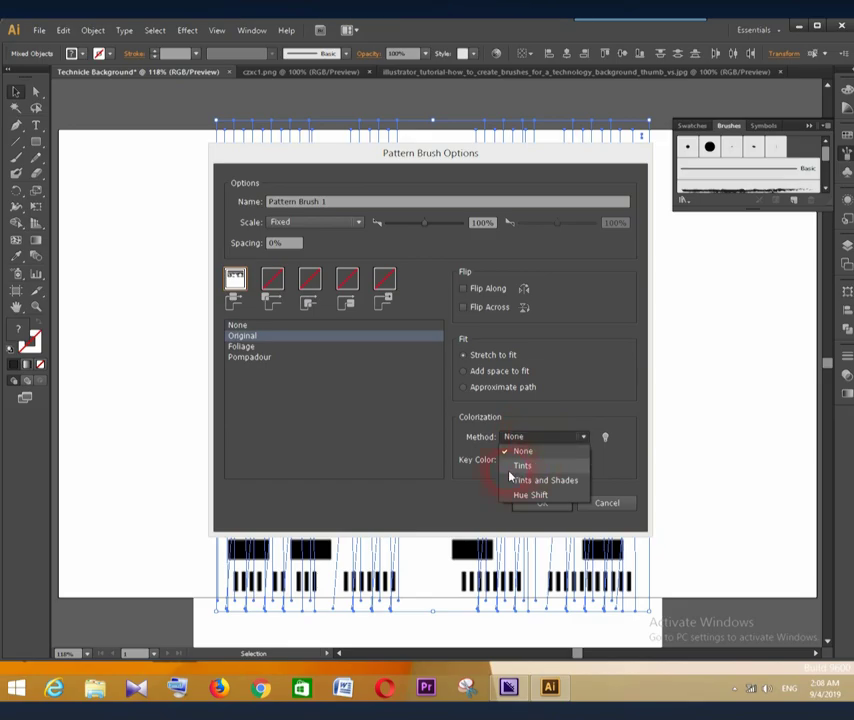
left_click(517, 468)
left_click(550, 505)
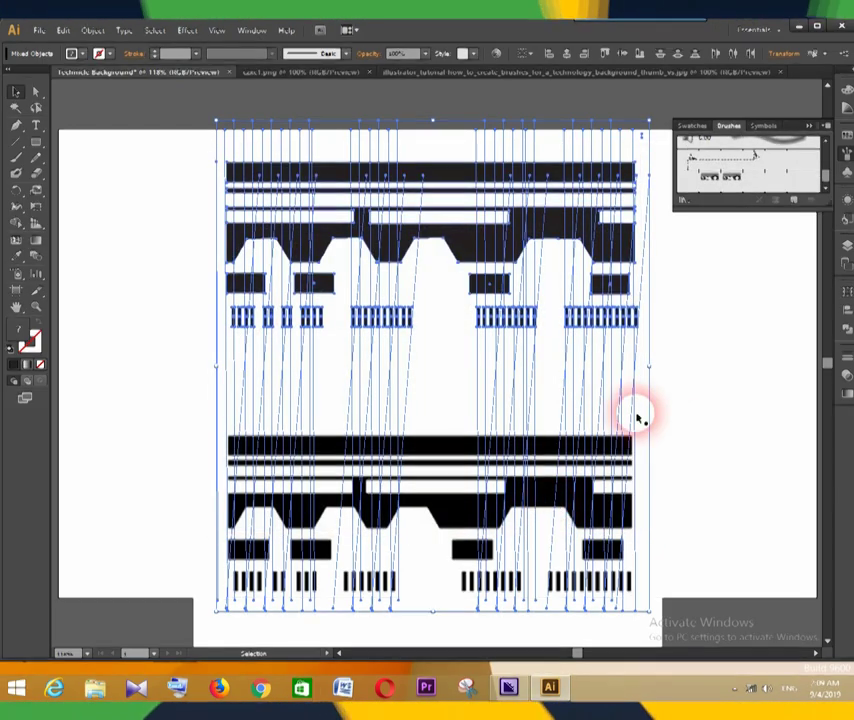
Move the reference image down off the artboard and draw a circle in the cleared space below the artwork.
left_click(690, 352)
left_click_drag(606, 446, 612, 619)
left_click_drag(36, 141, 86, 174)
left_click_drag(320, 390, 508, 581)
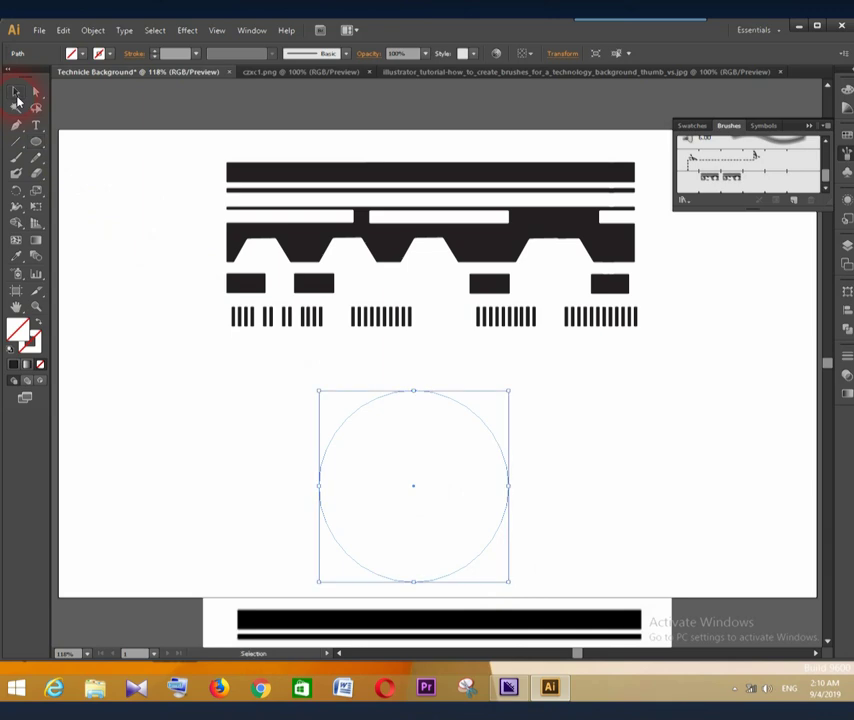
Give the circle a black stroke and apply the new pattern brush to it.
left_click(81, 56)
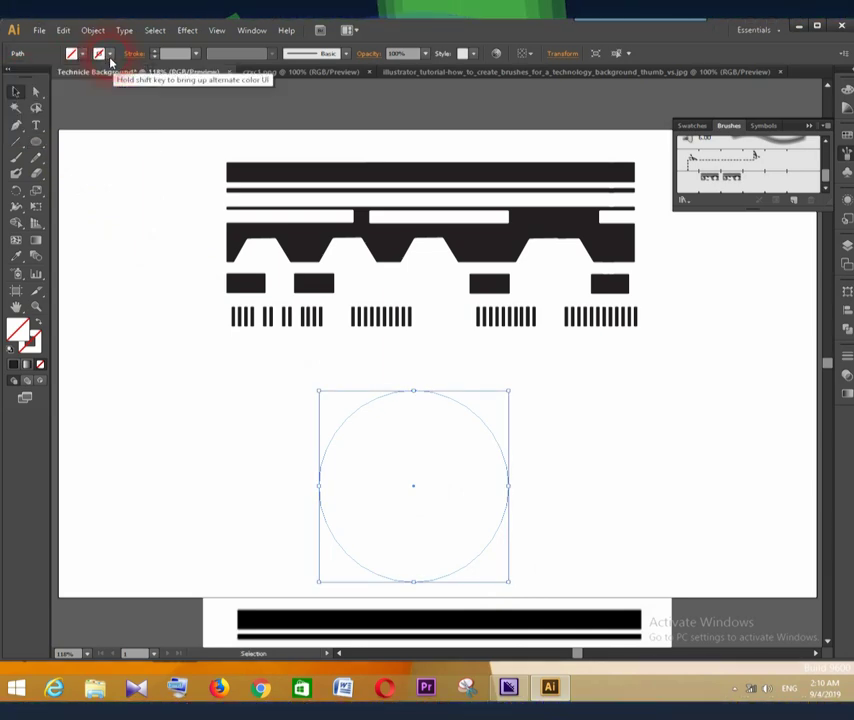
left_click(40, 85)
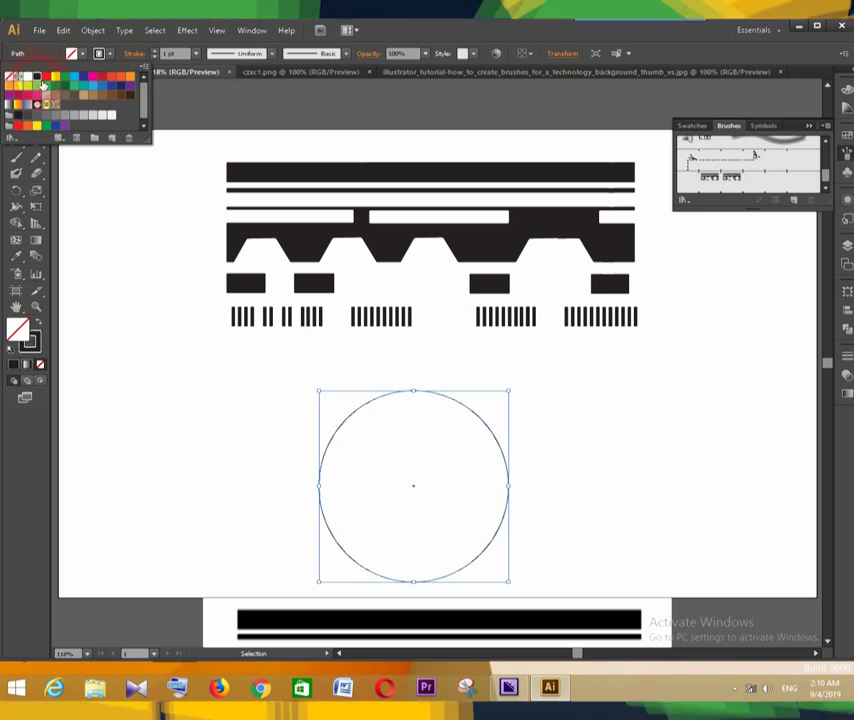
left_click(762, 189)
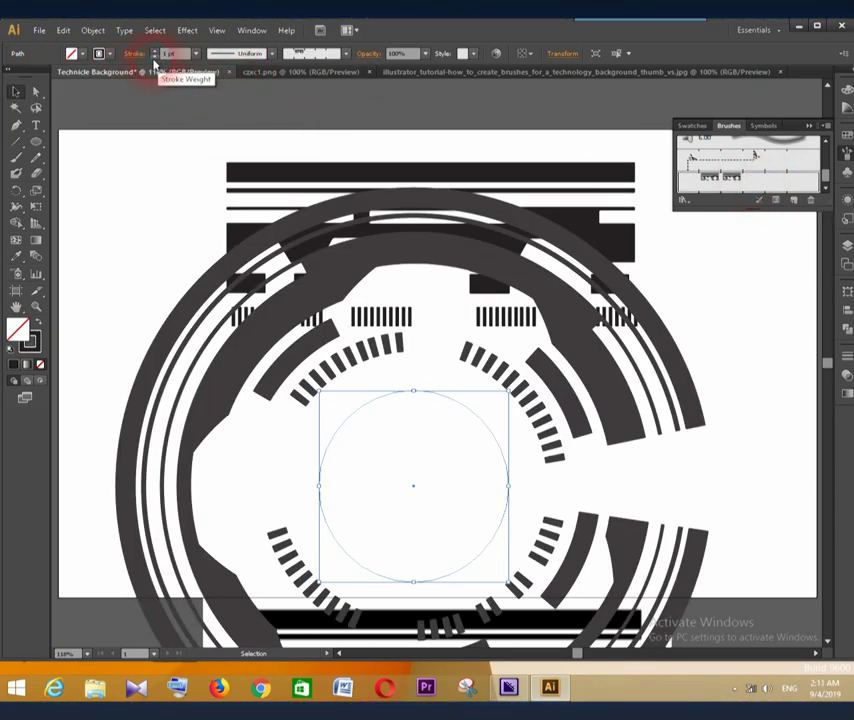
Try stroke weights of 2 pt and 0.5 pt on the patterned circle, and settle on 0.25 pt.
left_click(154, 59)
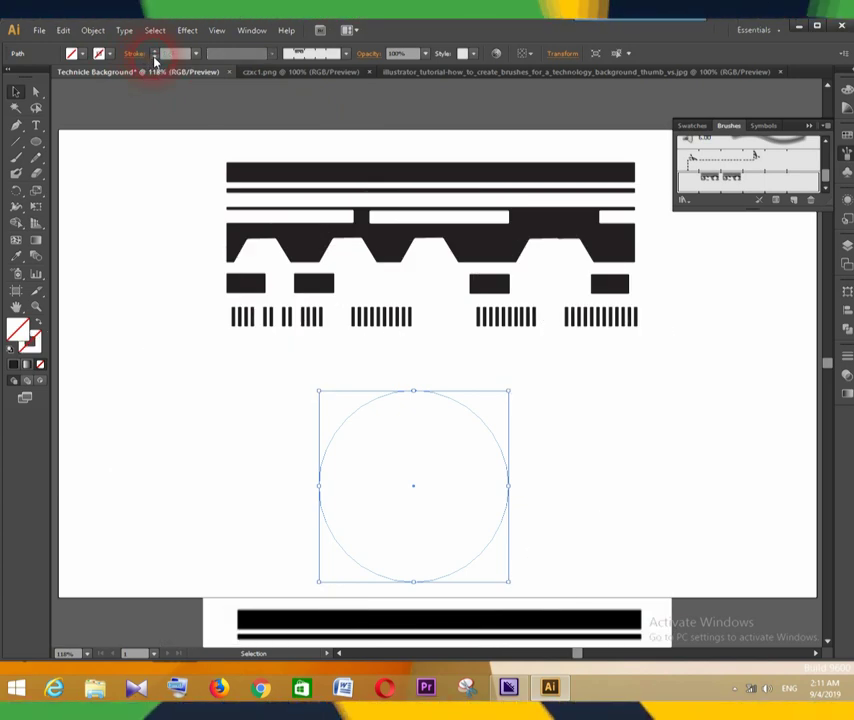
left_click(154, 52)
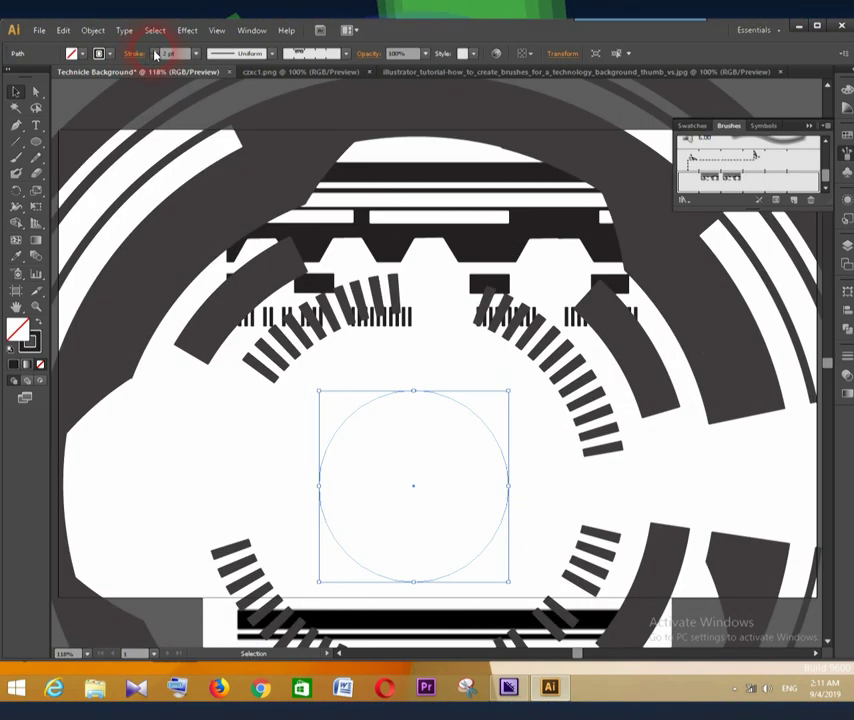
left_click(154, 59)
left_click(198, 56)
left_click(207, 74)
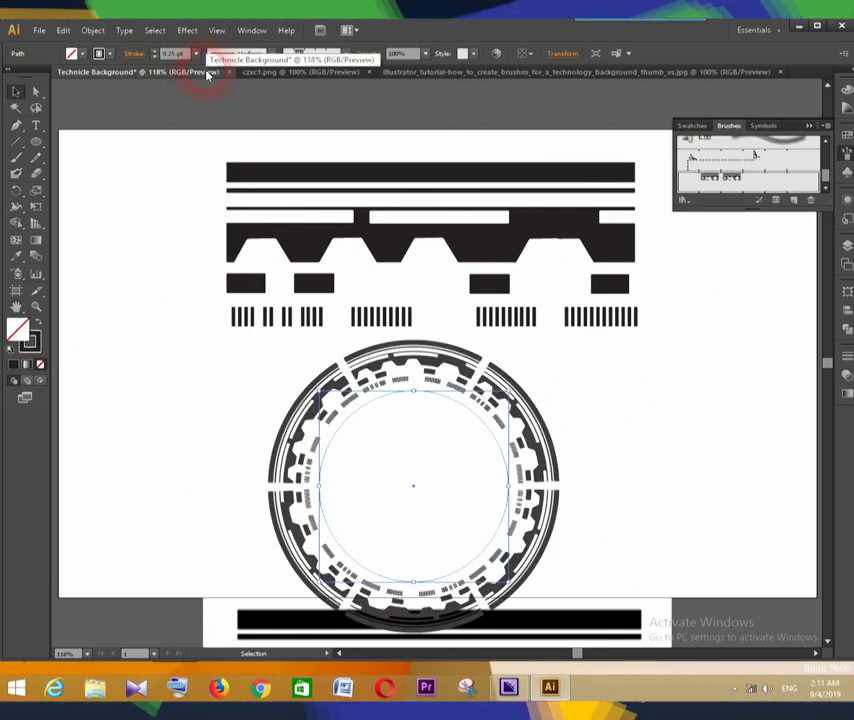
left_click(155, 52)
left_click(199, 55)
left_click(214, 82)
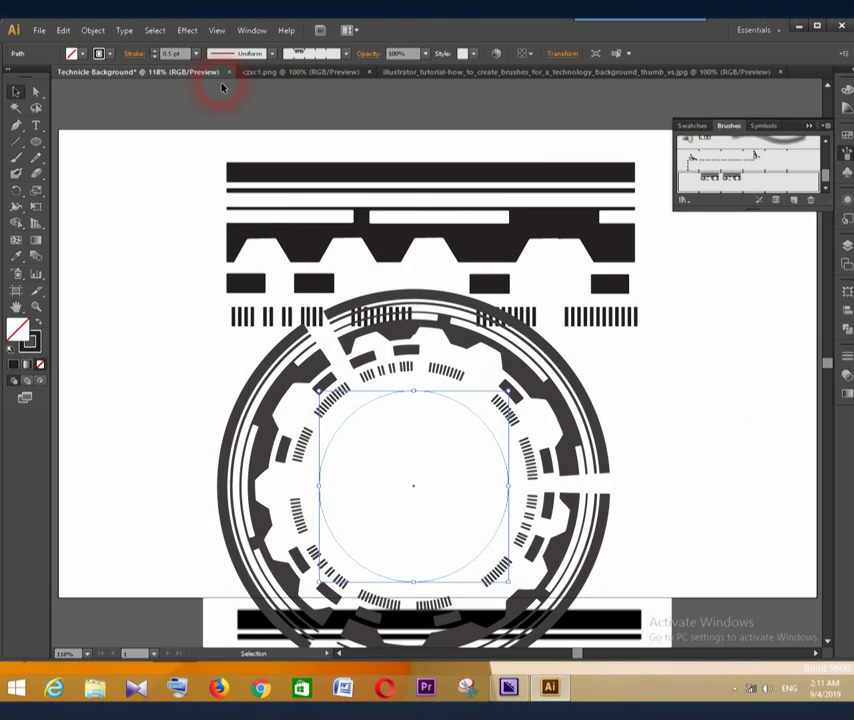
left_click(198, 54)
left_click(210, 67)
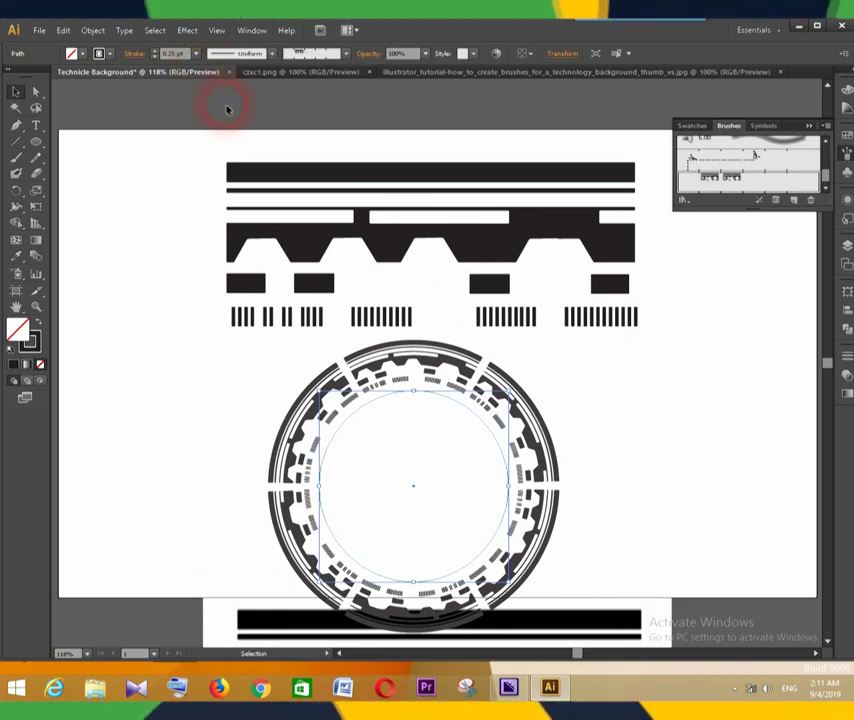
Scale the patterned circle down in stages below the bar artwork and deselect it.
mouse_move(506, 389)
left_mouse_down()
mouse_move(472, 428)
mouse_move(500, 444)
mouse_move(528, 384)
mouse_move(546, 433)
left_mouse_up()
left_click(446, 454)
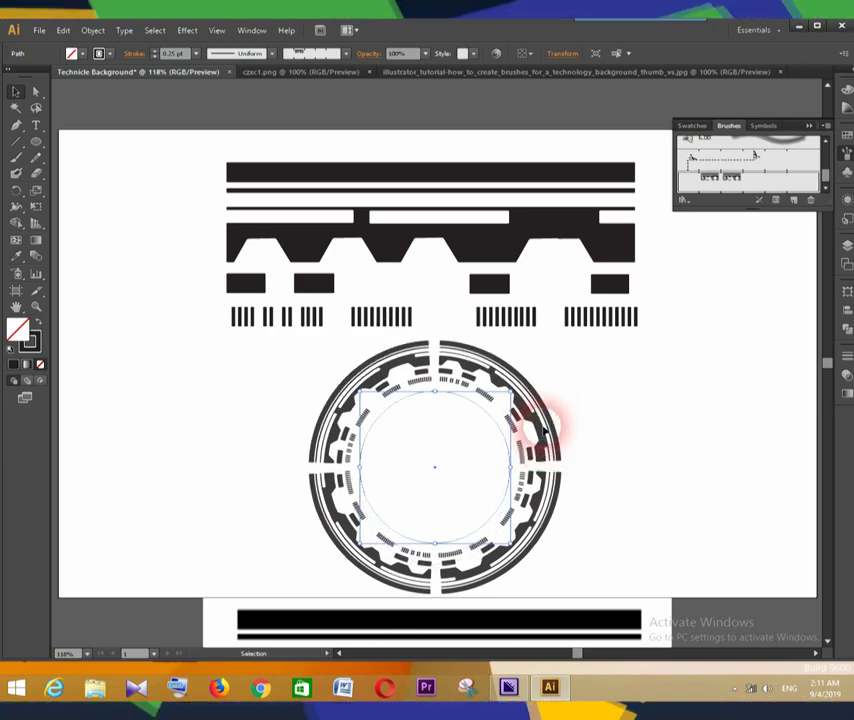
left_click_drag(491, 451, 497, 432)
left_click_drag(371, 453, 196, 455)
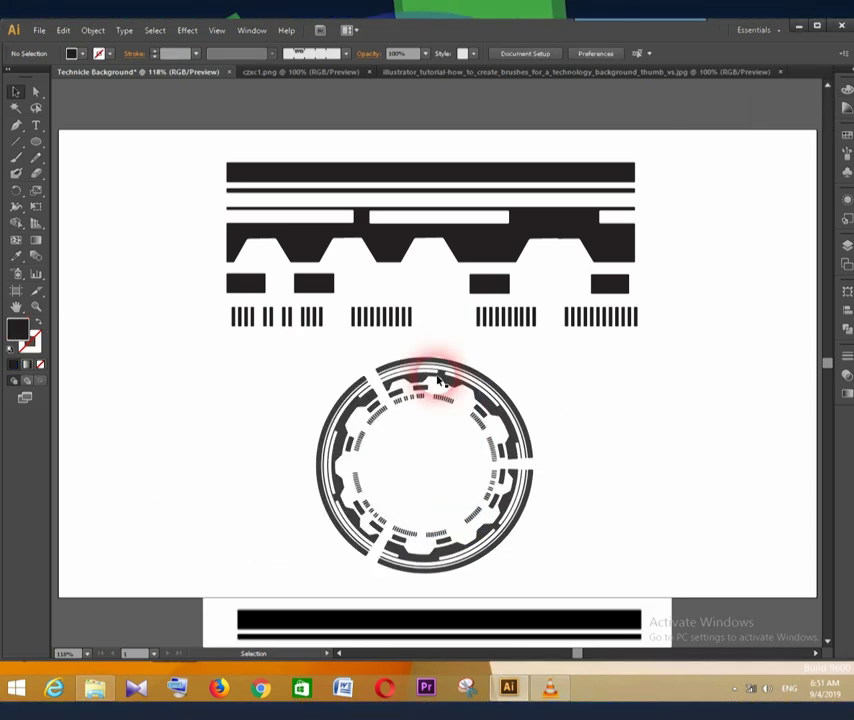
Delete the patterned circle's path from Layer 1.
left_click_drag(275, 383, 690, 614)
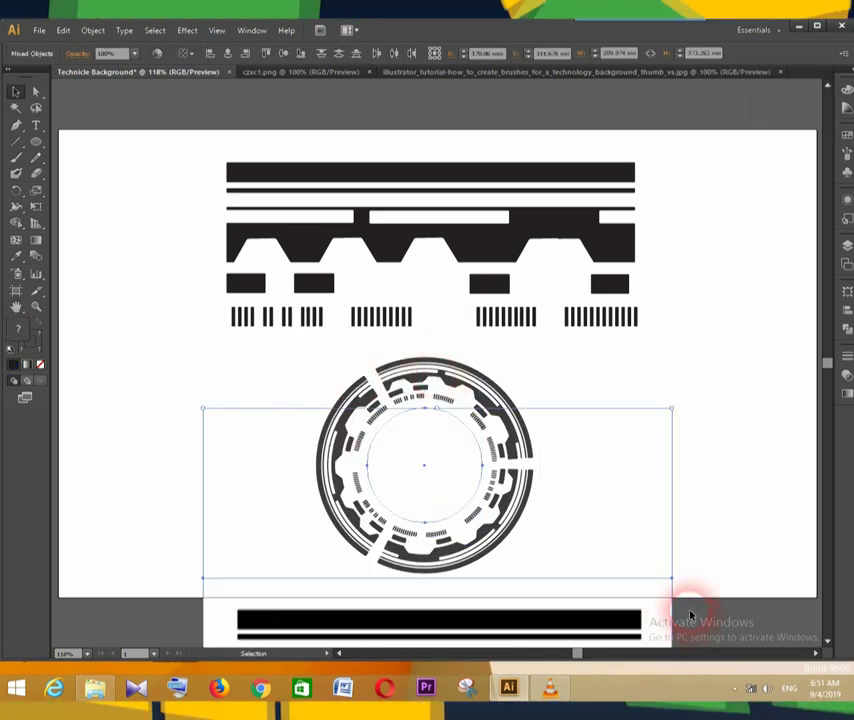
left_click(845, 248)
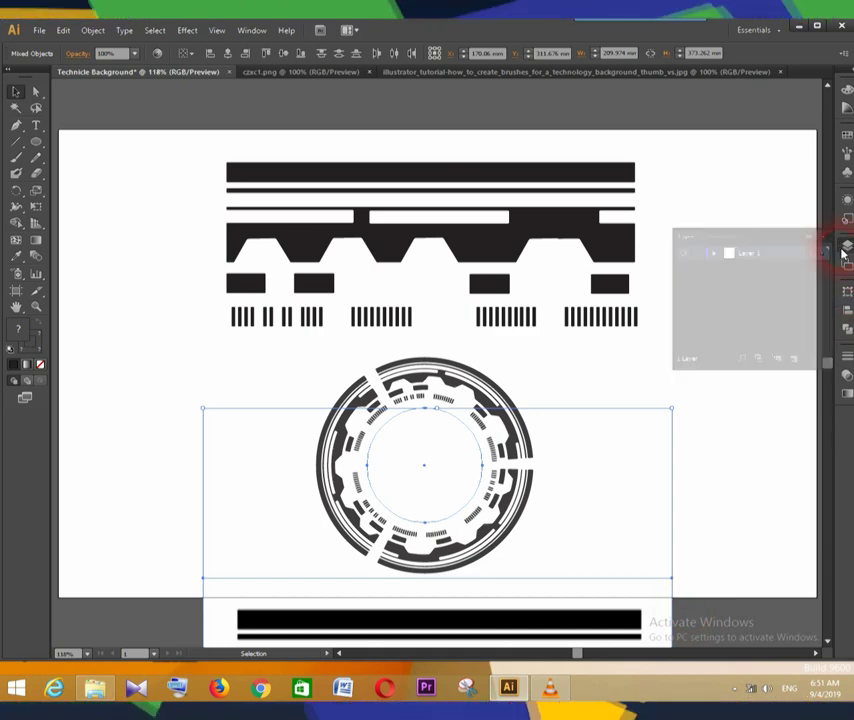
left_click(712, 254)
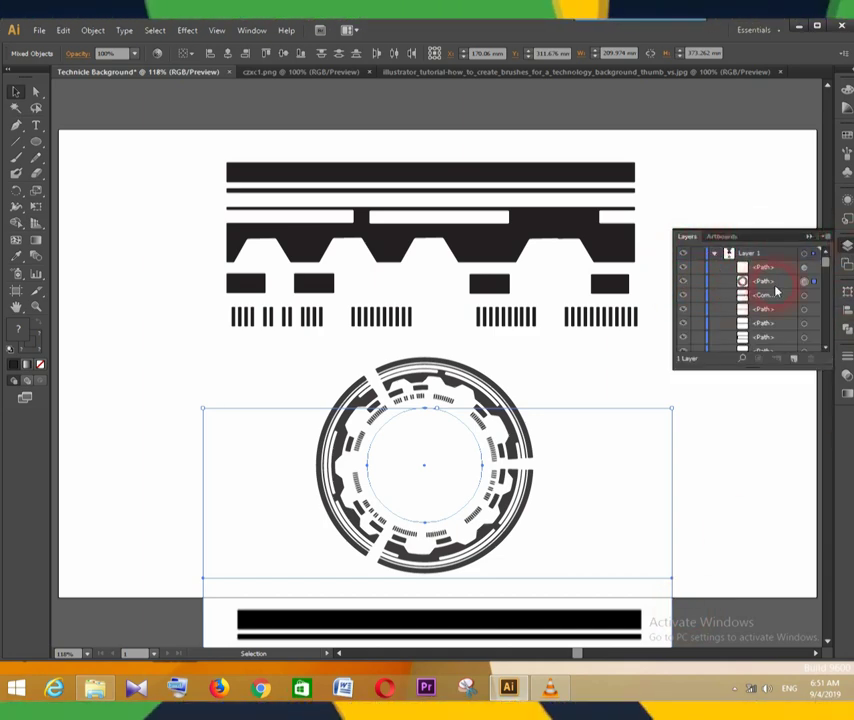
left_click(810, 358)
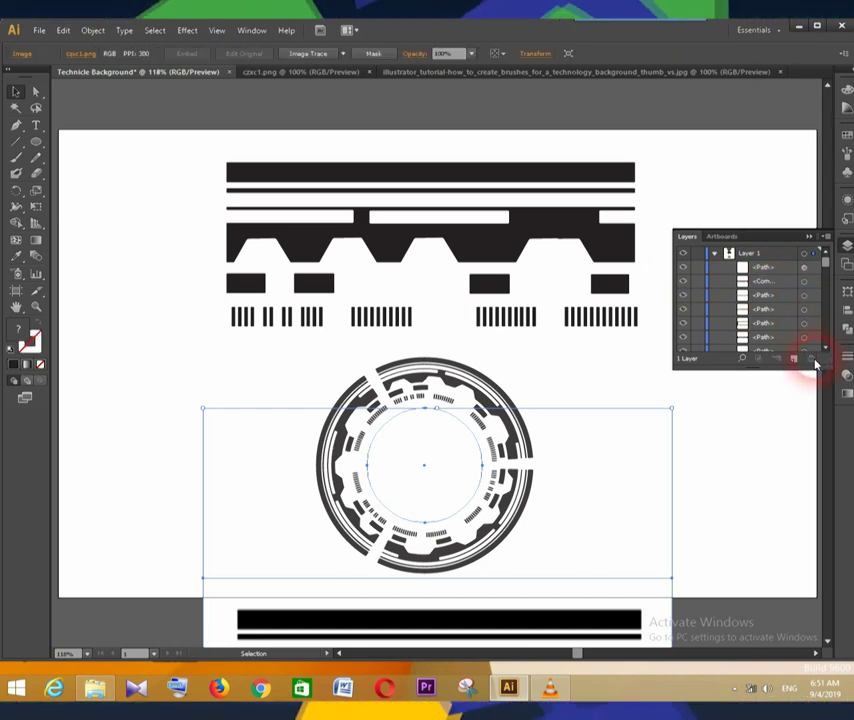
Add a new layer above Layer 1 and hide Layer 1.
left_click(712, 254)
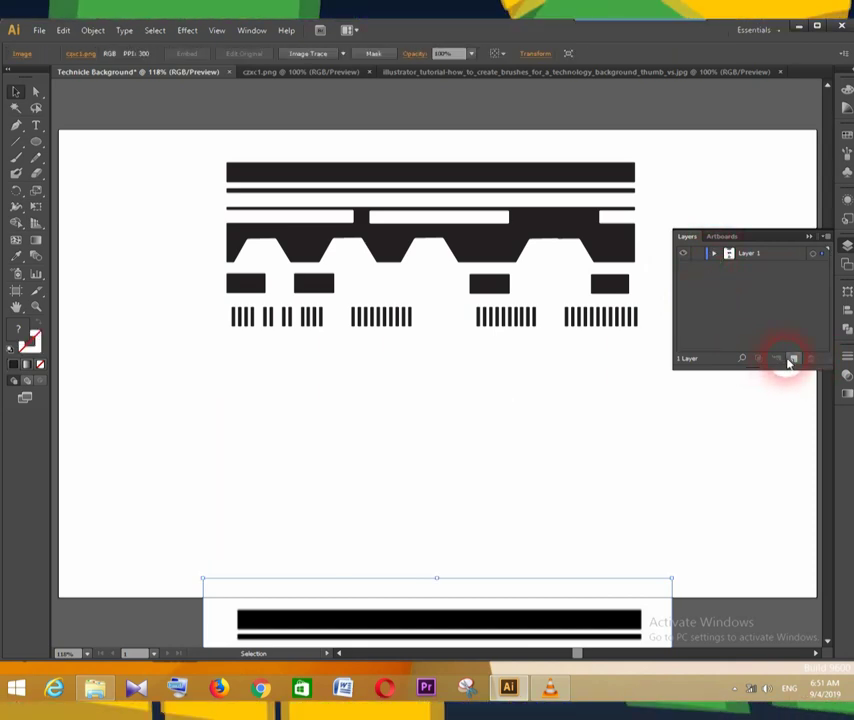
left_click(732, 337)
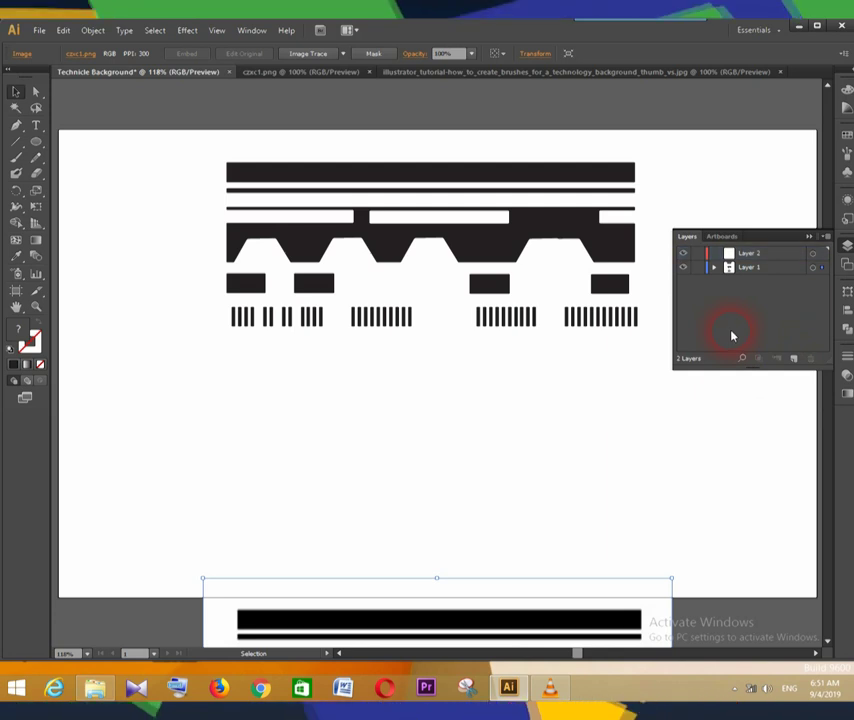
left_click(684, 268)
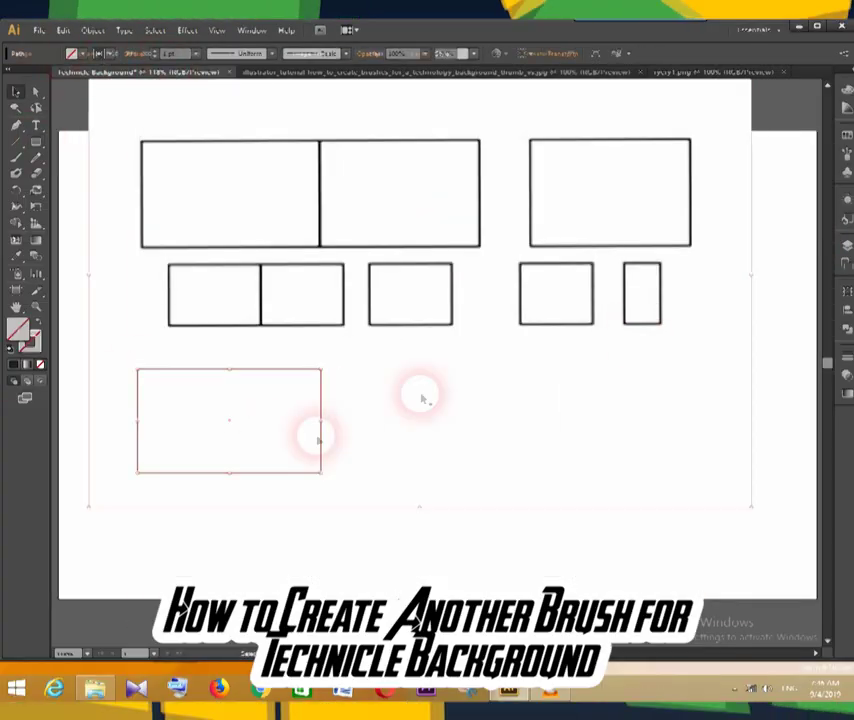
Recreate the reference's two rows of outlined rectangles and make a second pattern brush from them.
left_click_drag(318, 437, 686, 400)
scroll(420, 400, "down", 1)
mouse_move(355, 505)
left_mouse_down()
mouse_move(402, 525)
mouse_move(591, 511)
left_mouse_up()
left_click(791, 200)
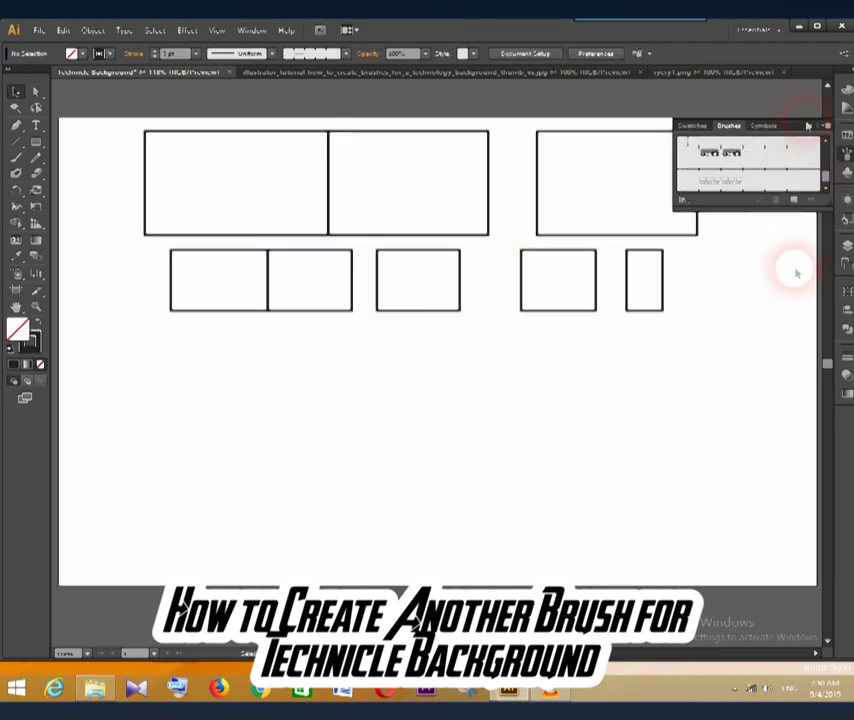
Draw a circle below the outlined rectangles and change its stroke weight for the second pattern brush.
left_click_drag(339, 431, 452, 539)
left_click(198, 86)
left_click(804, 257)
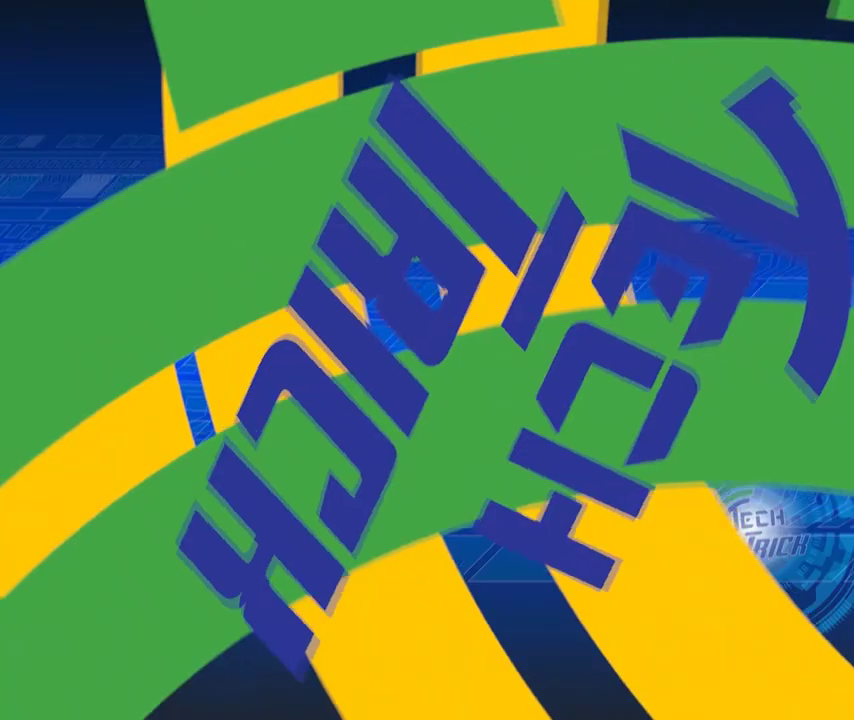